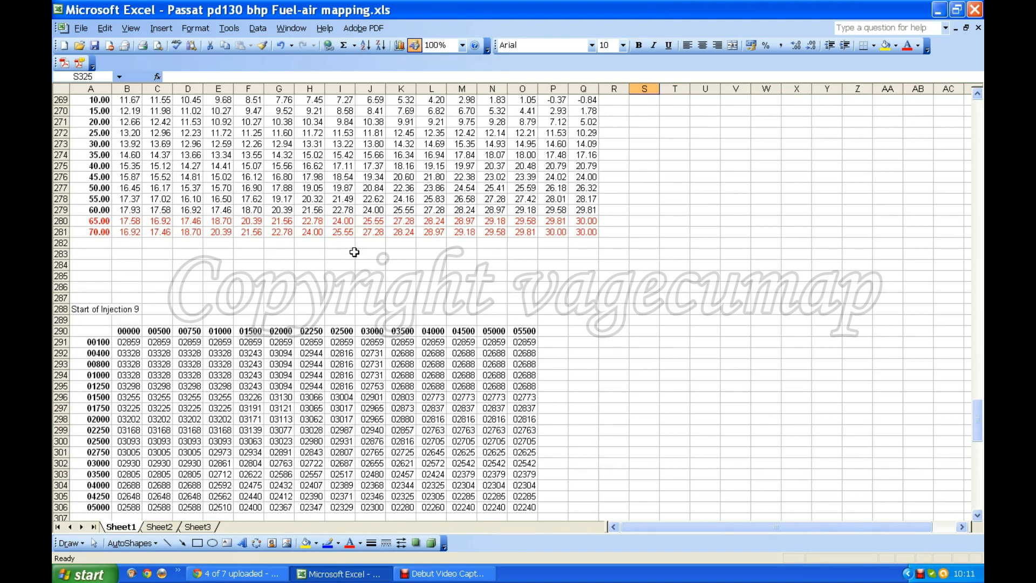
# Step: Examine the Start of Injection 9 and Start of Injection Limiter tables together with their converted degree tables
pyautogui.scroll(-5, 372, 219)
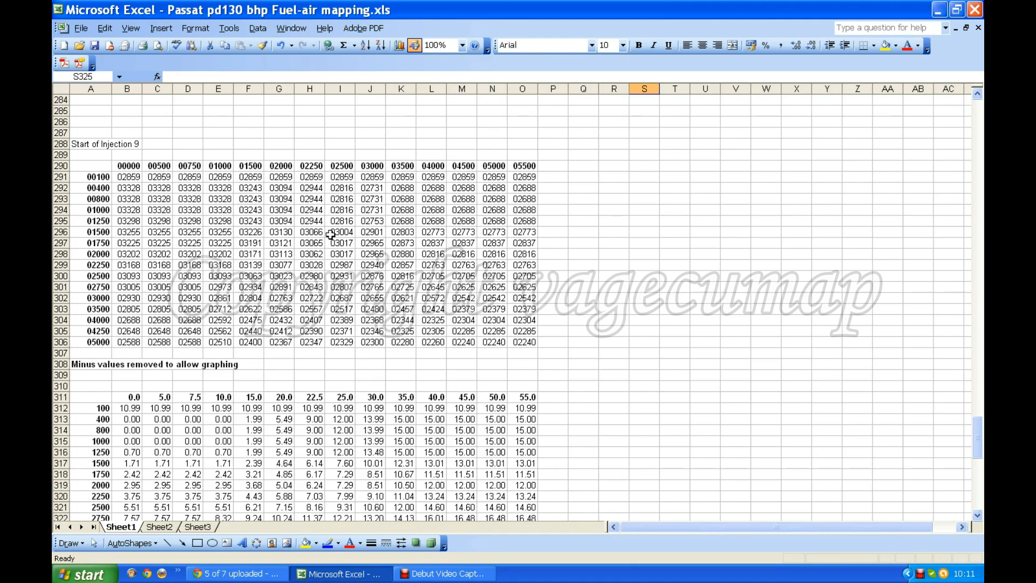
pyautogui.scroll(-1, 340, 238)
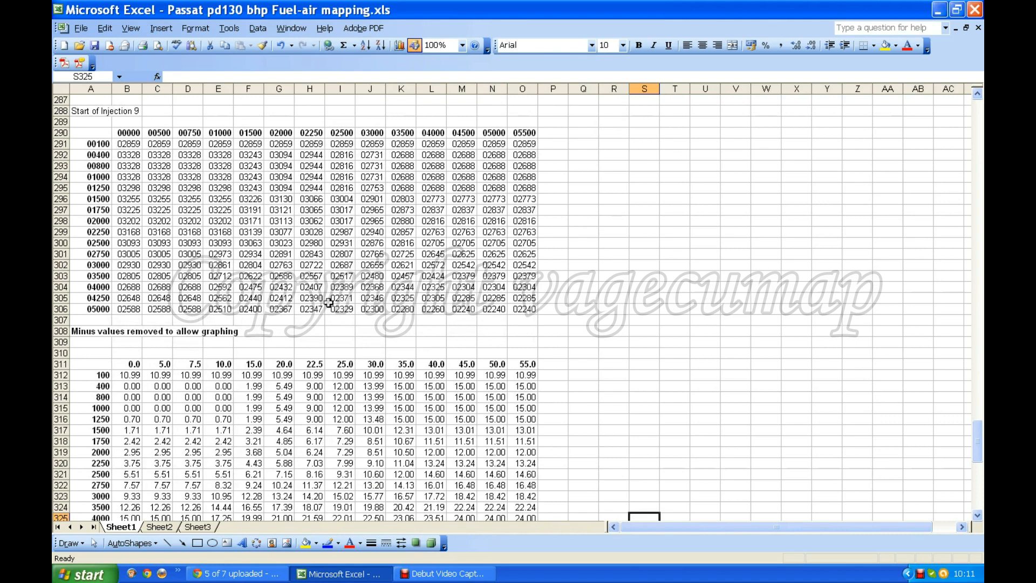
pyautogui.scroll(-2, 346, 340)
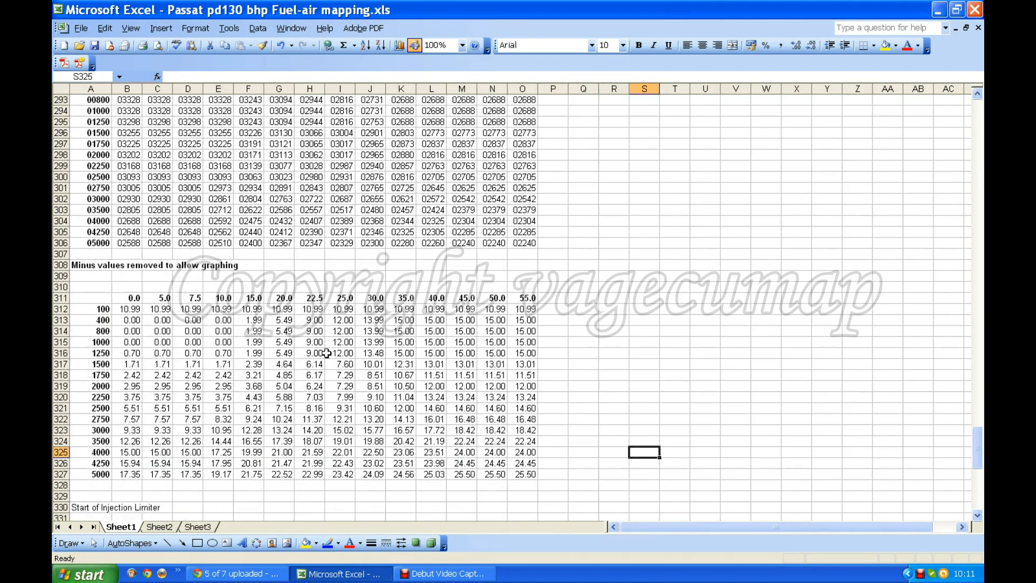
pyautogui.scroll(-1, 415, 377)
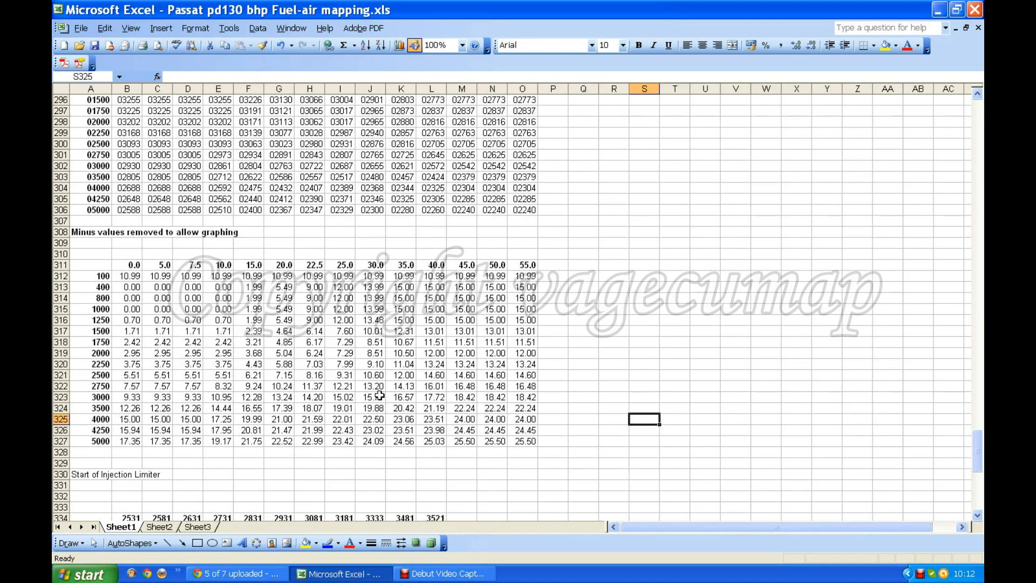
pyautogui.scroll(-9, 380, 396)
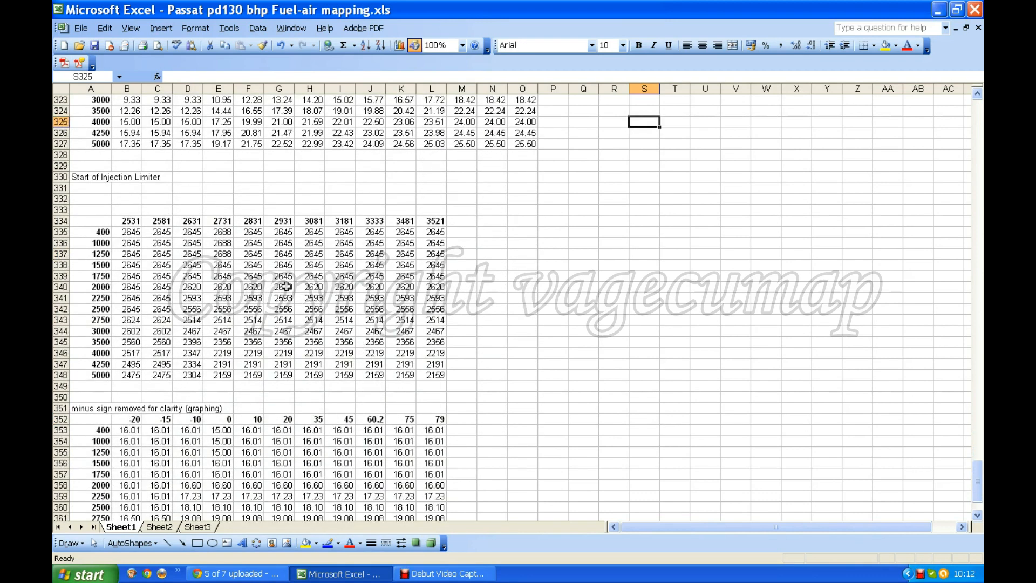
pyautogui.scroll(-4, 269, 312)
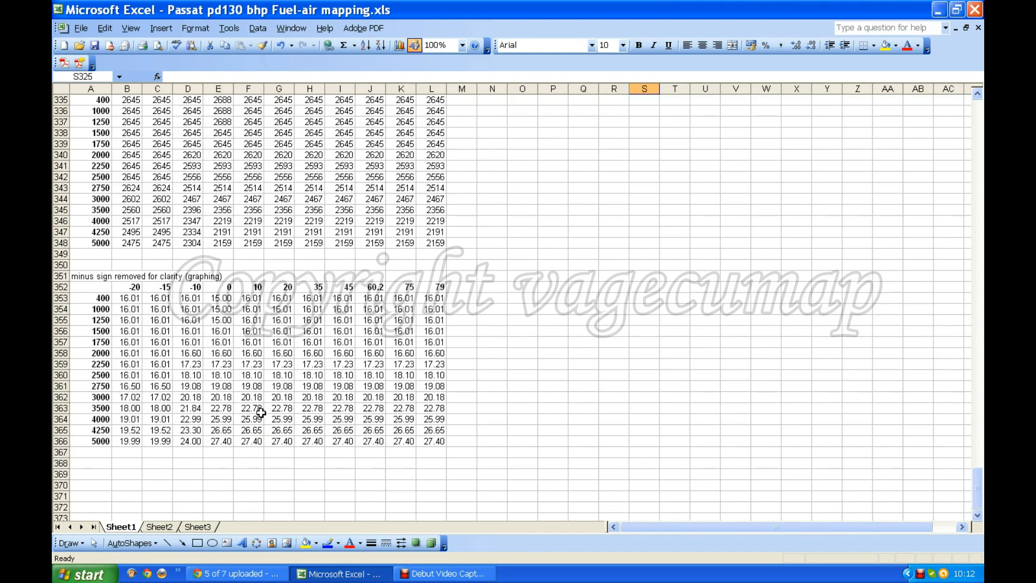
pyautogui.scroll(9, 261, 412)
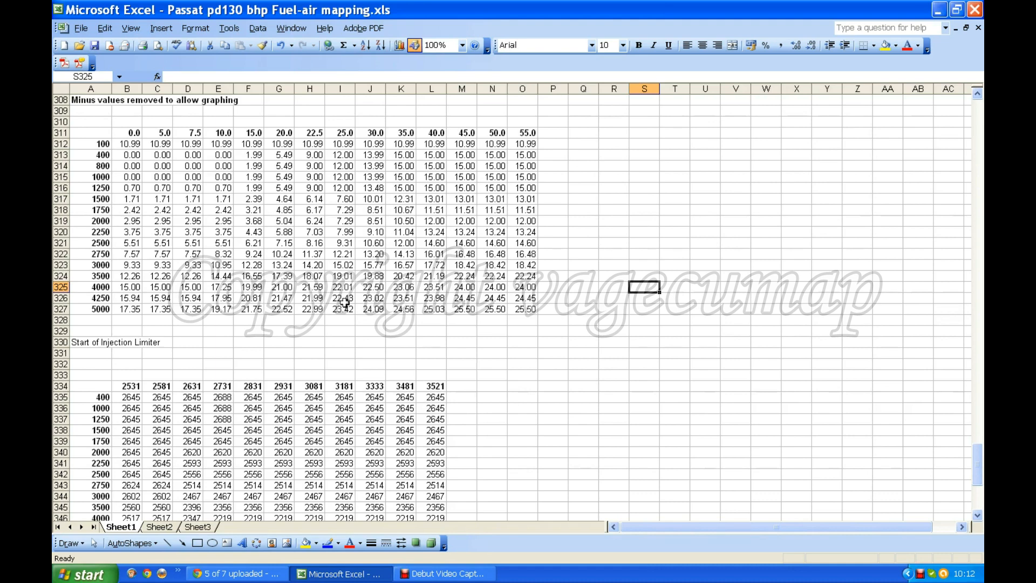
# Step: Start an XY scatter chart with smoothed lines and data points from the 5000 row, B327:O327
pyautogui.click(133, 310)
pyautogui.moveTo(133, 310); pyautogui.dragTo(529, 313)
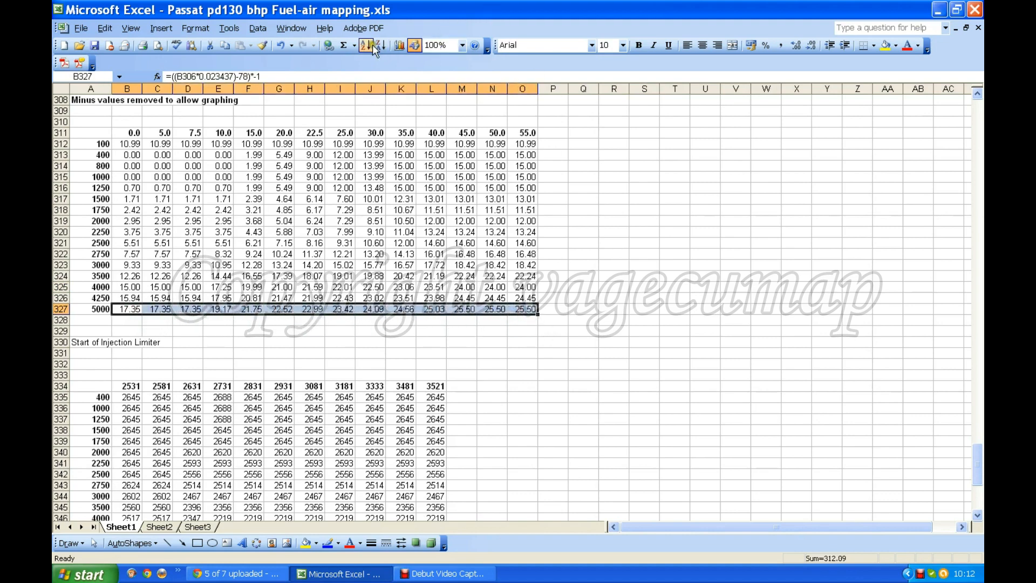
pyautogui.click(400, 46)
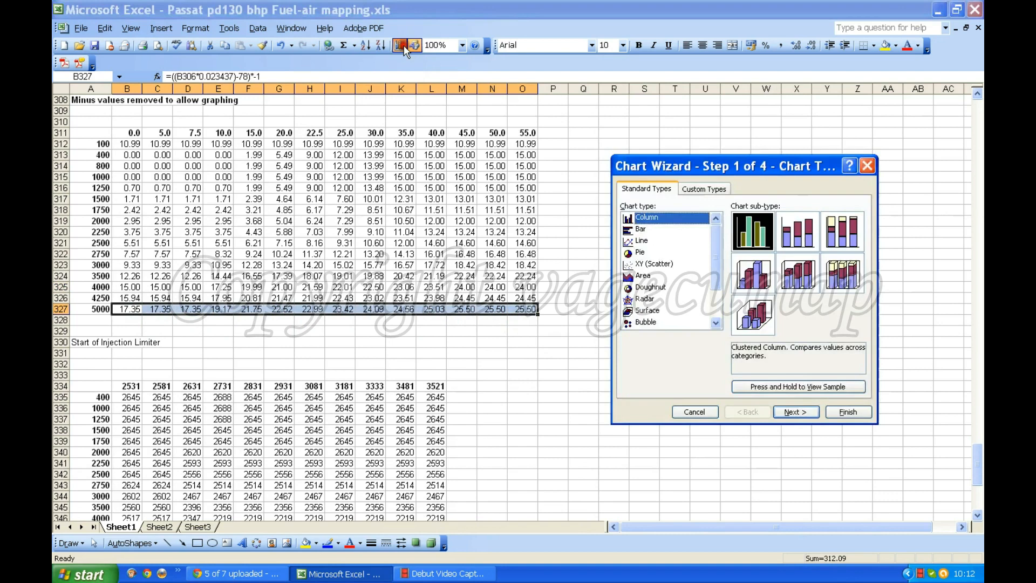
pyautogui.click(646, 265)
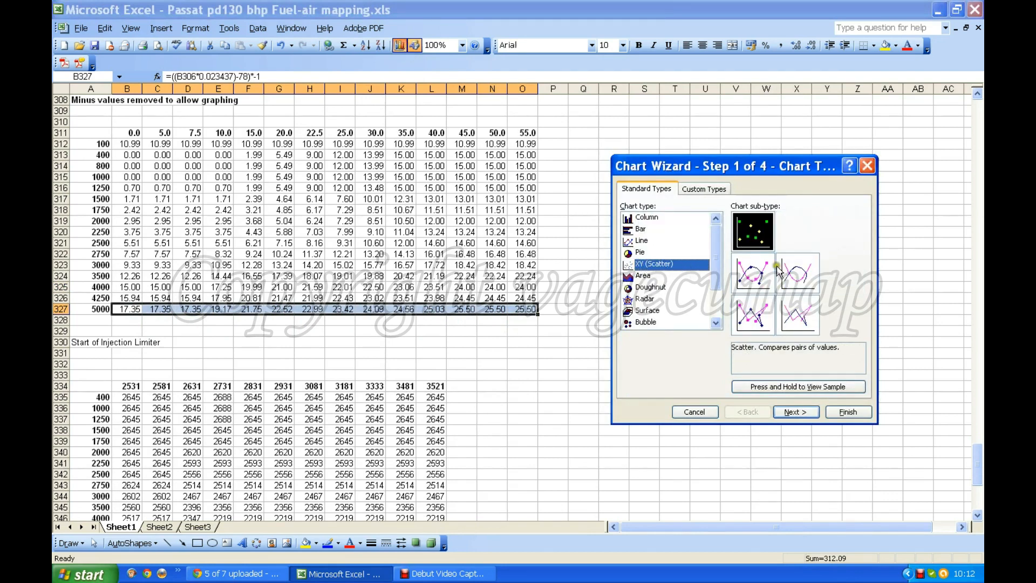
pyautogui.click(753, 269)
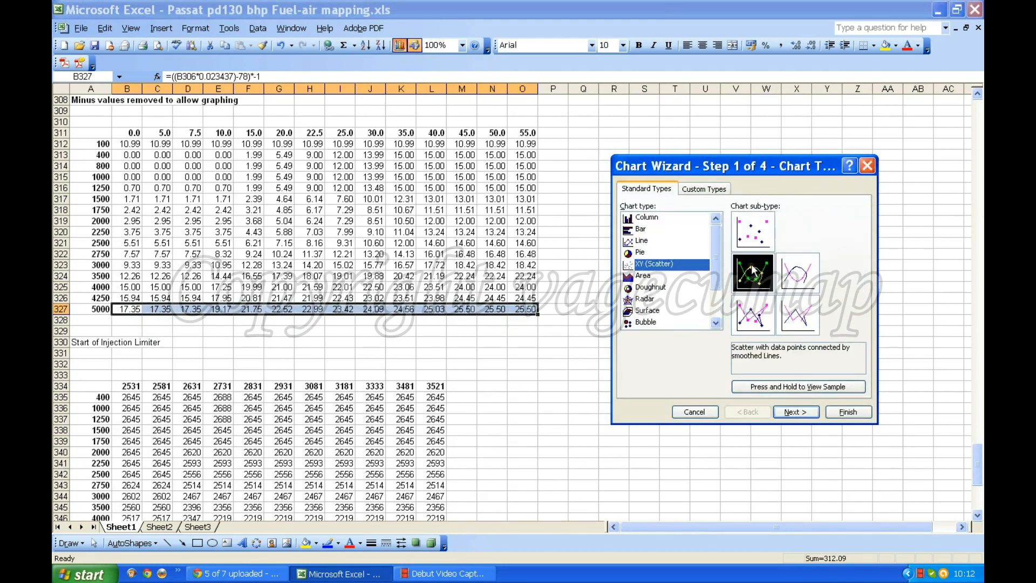
pyautogui.click(806, 416)
# Step: Name the chart series "5000 rpm" and use the header row B311:O311 as its X values
pyautogui.click(681, 156)
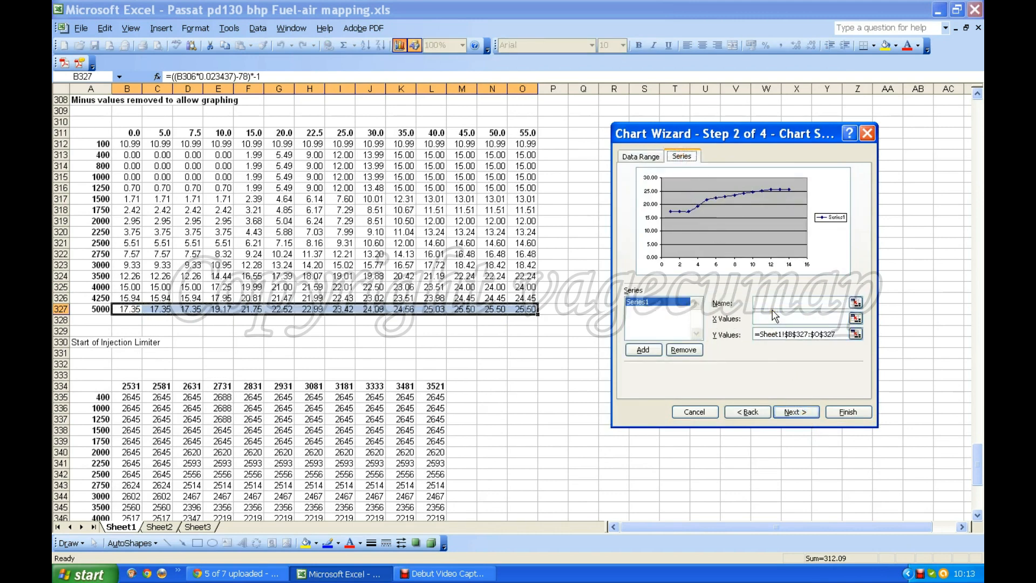
pyautogui.click(773, 307)
pyautogui.write('5000 rpm')
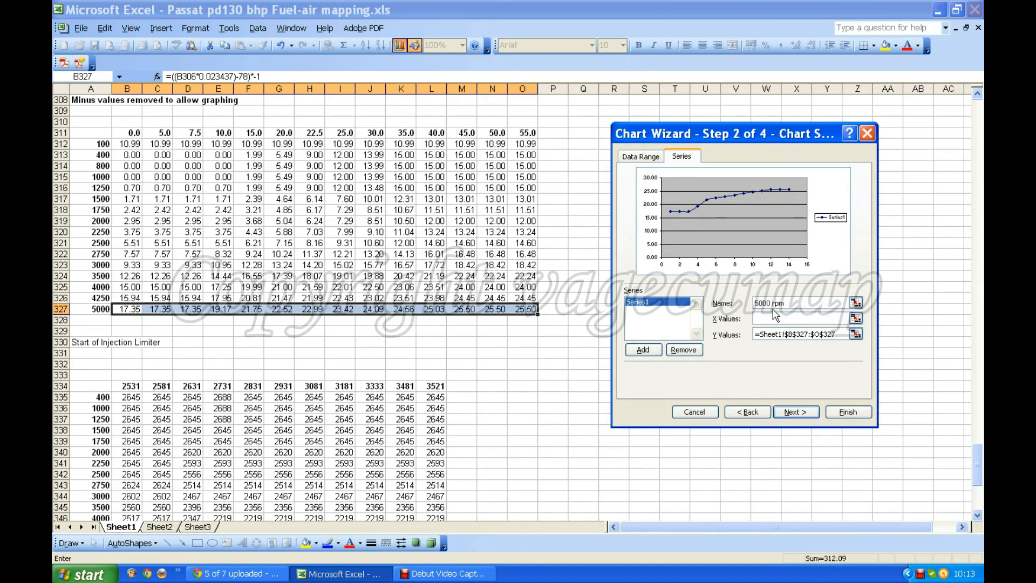
pyautogui.click(776, 320)
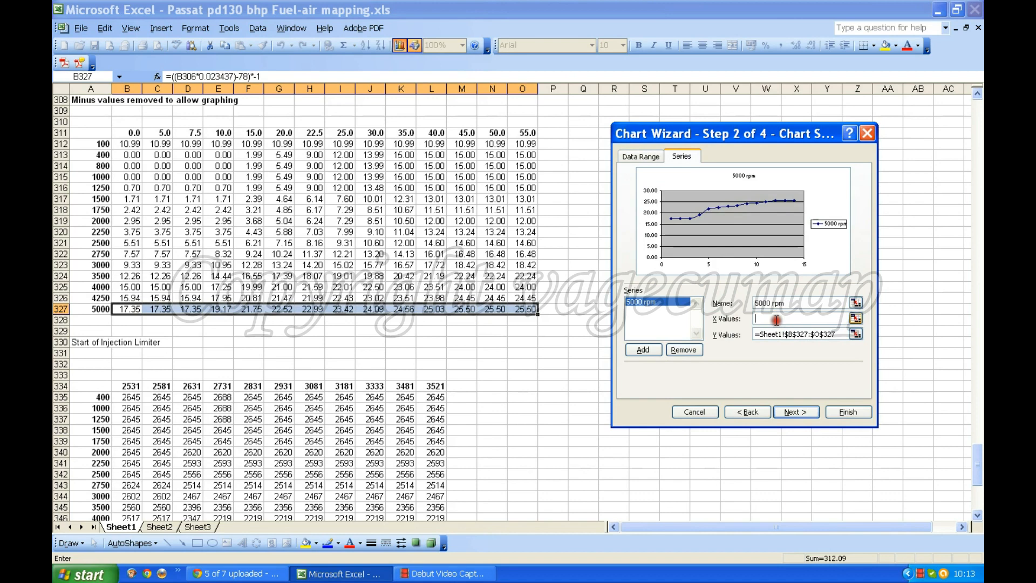
pyautogui.click(135, 132)
pyautogui.moveTo(135, 132); pyautogui.dragTo(526, 132)
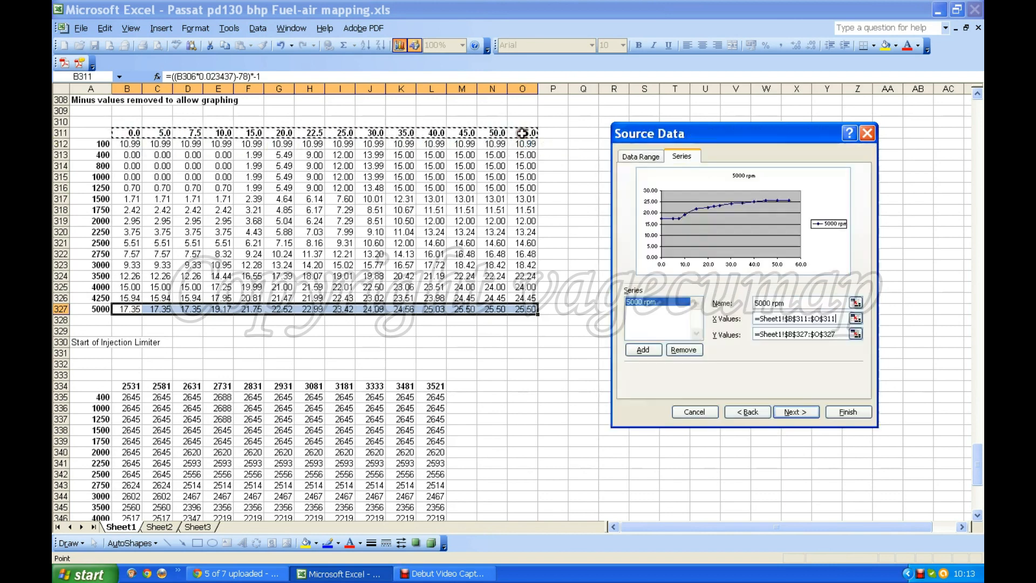
pyautogui.click(802, 413)
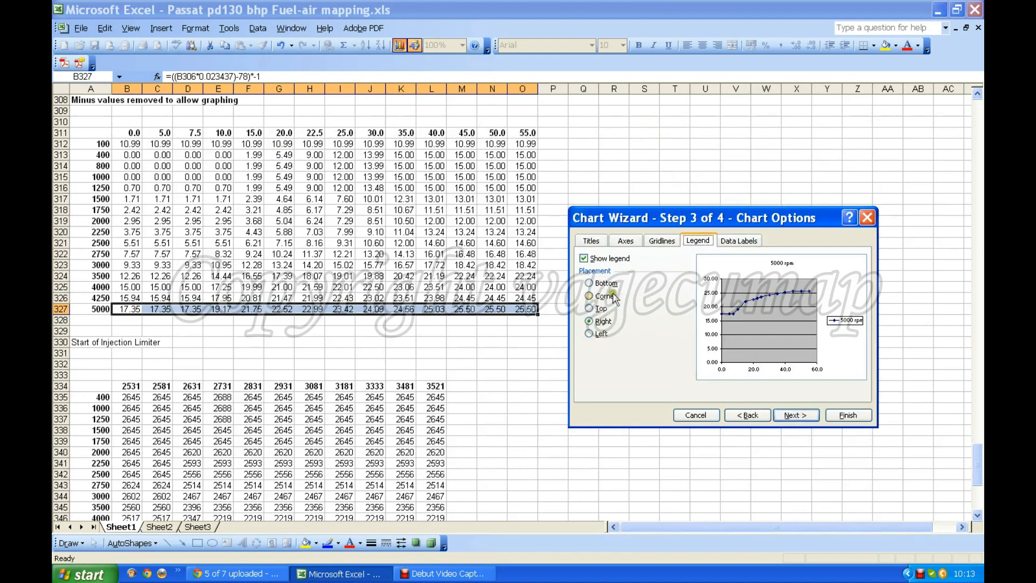
# Step: Place the chart legend at the bottom, turn on major and minor gridlines for both axes, and finish the chart
pyautogui.click(591, 285)
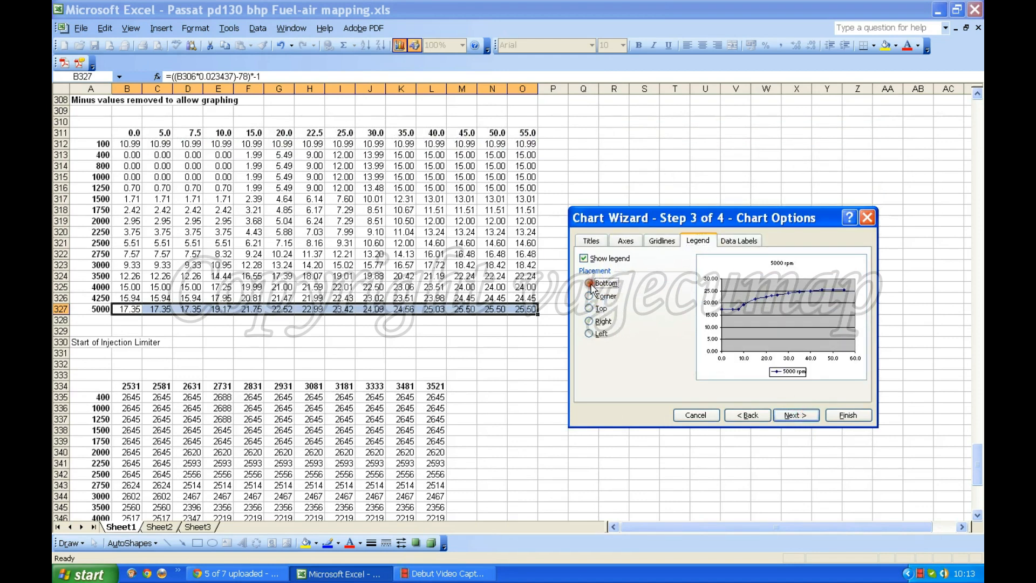
pyautogui.click(656, 244)
pyautogui.click(588, 269)
pyautogui.click(589, 281)
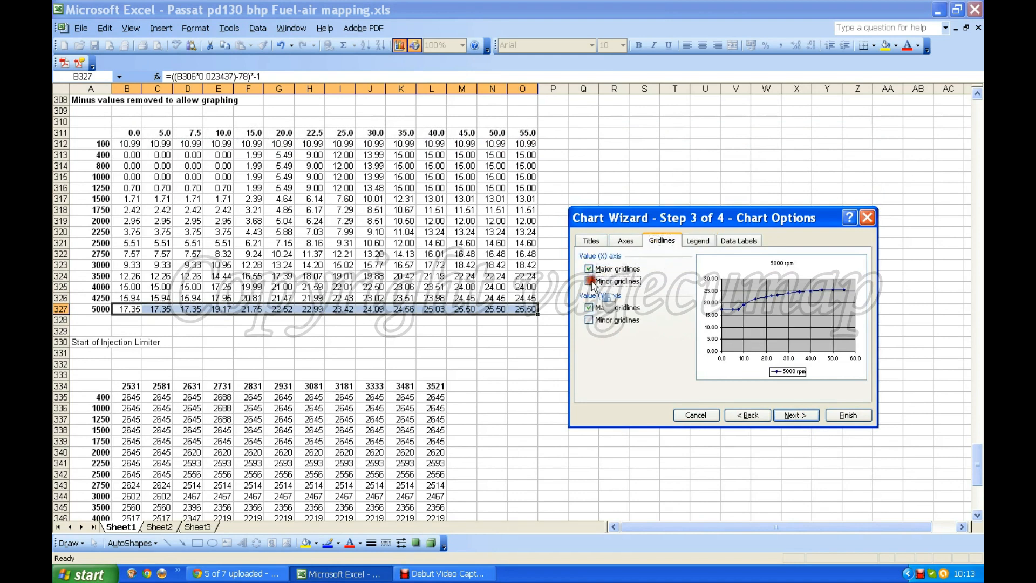
pyautogui.click(589, 320)
pyautogui.click(795, 415)
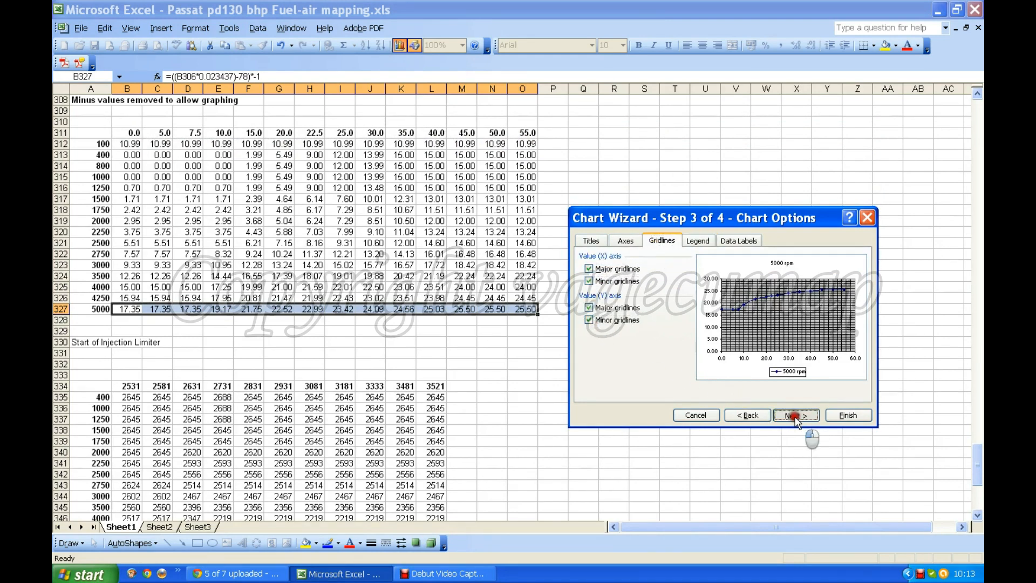
pyautogui.click(848, 415)
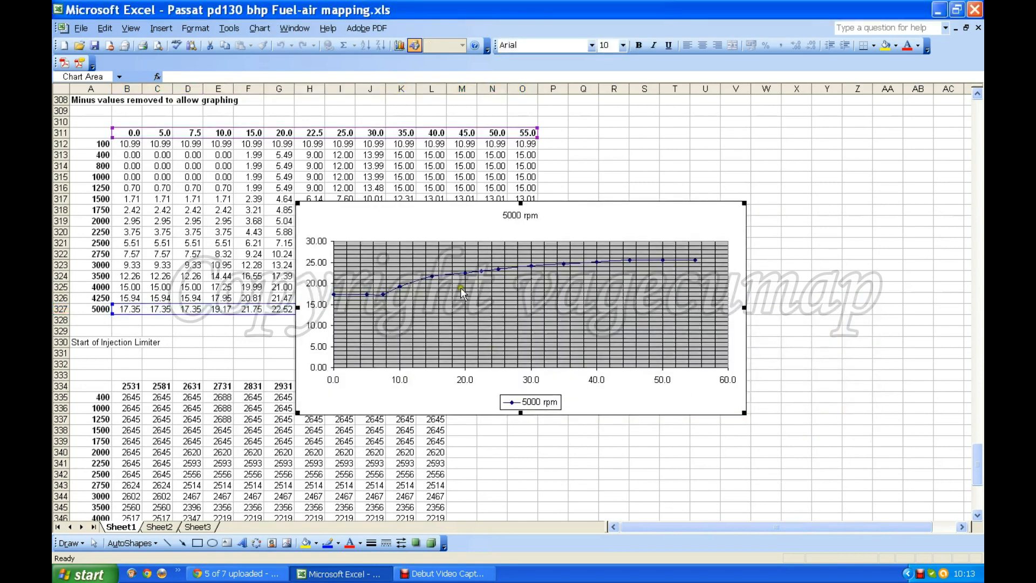
# Step: Enlarge the 5000 rpm chart up to column A near row 309 and inspect the curve's points at X values 45 and 50
pyautogui.moveTo(298, 203); pyautogui.dragTo(94, 104)
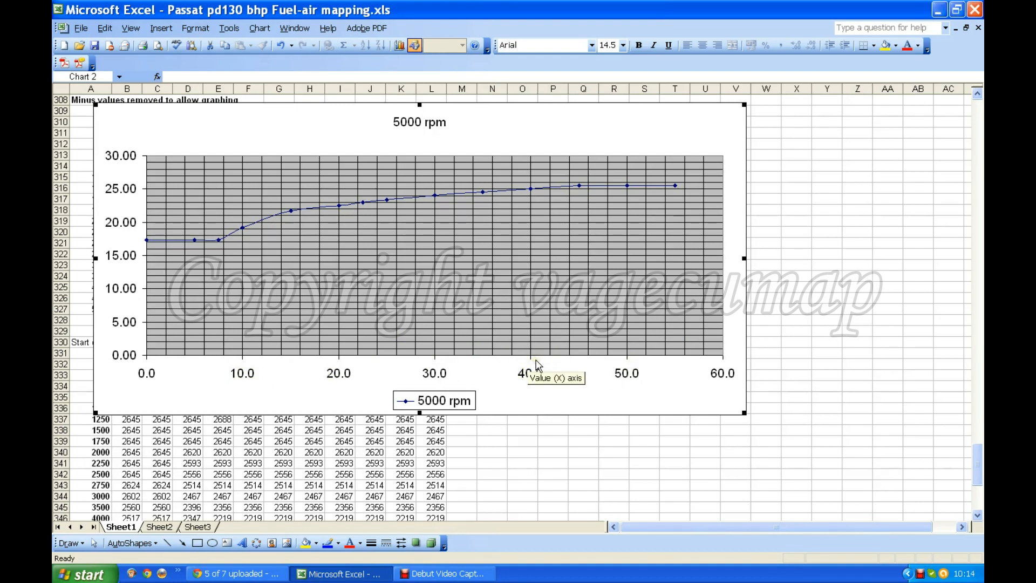
pyautogui.click(514, 389)
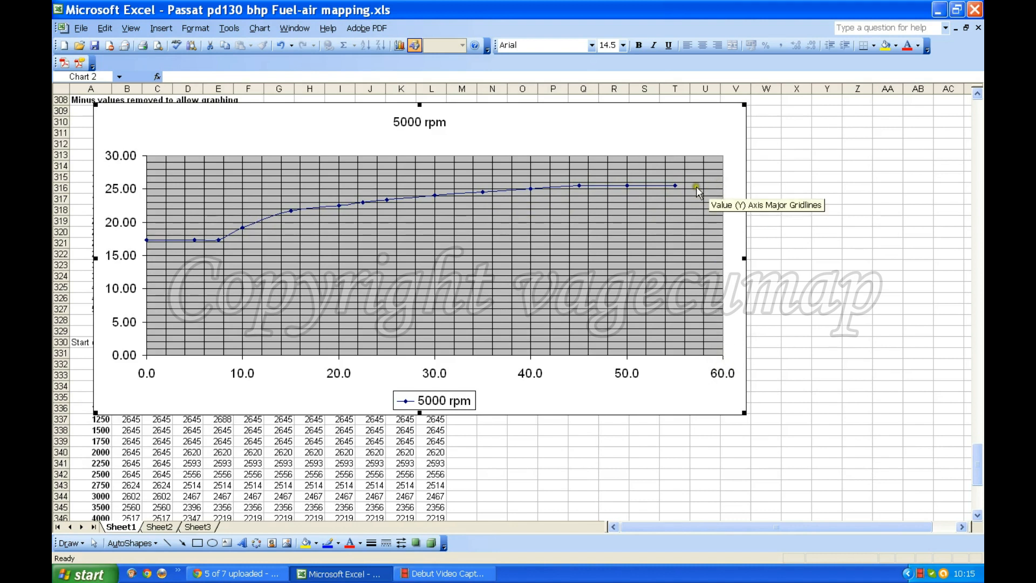
pyautogui.moveTo(580, 188)
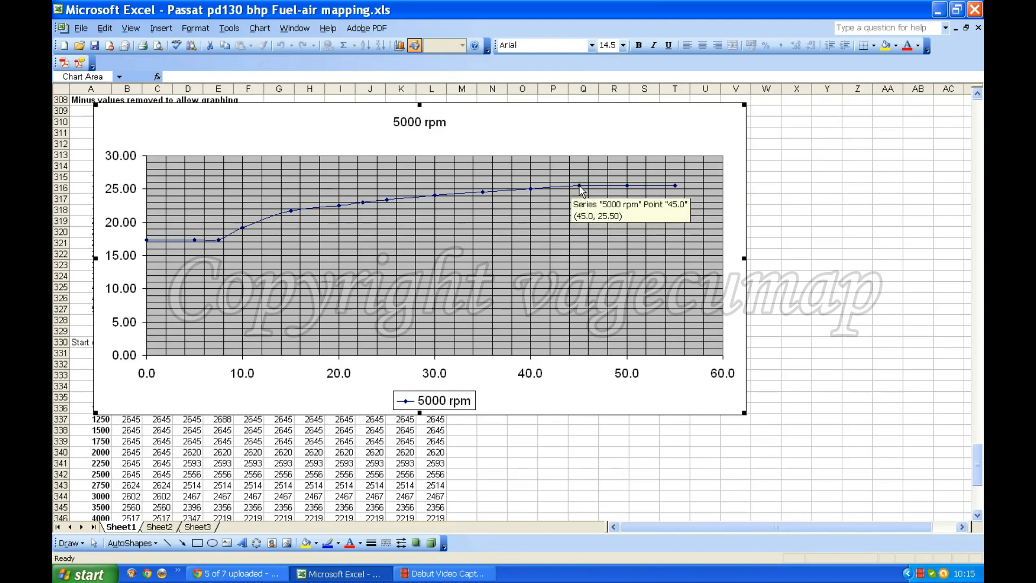
pyautogui.moveTo(626, 189)
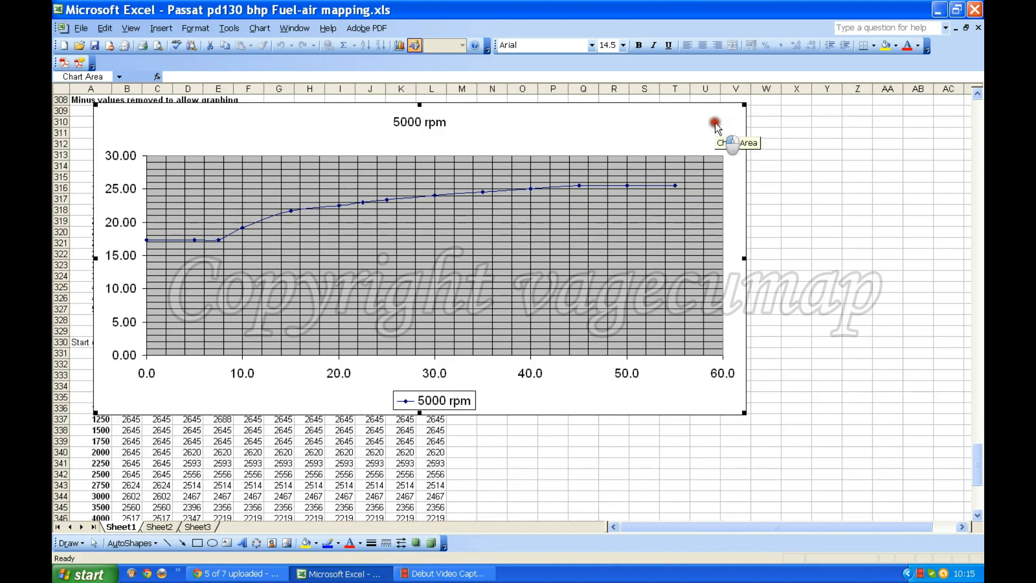
# Step: Delete the 5000 rpm chart from the sheet
pyautogui.press('Delete')
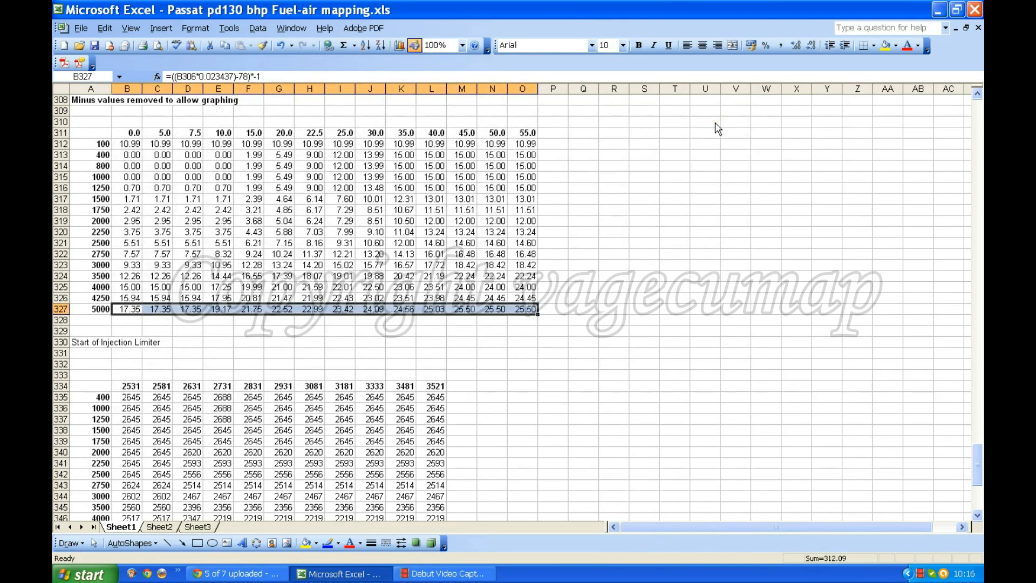
pyautogui.click(556, 322)
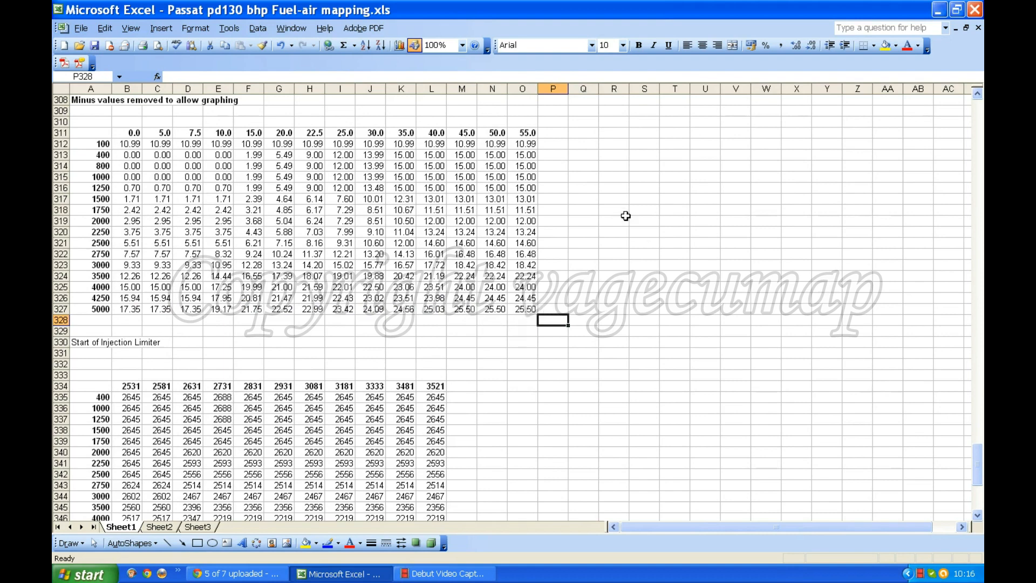
# Step: Enter the additional column headings 60, 65 and 70 in cells Q311 to S311
pyautogui.click(579, 132)
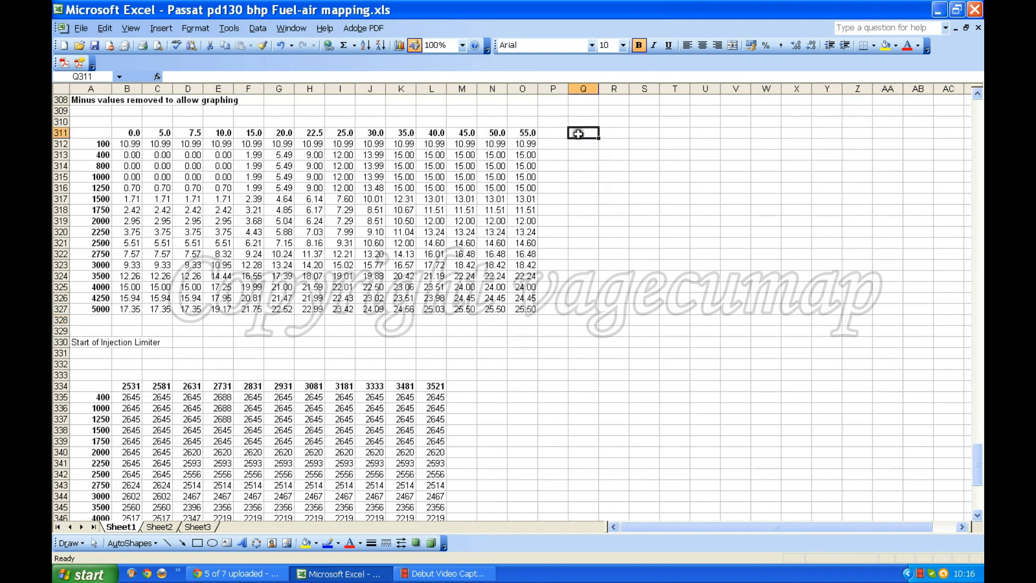
pyautogui.write('60')
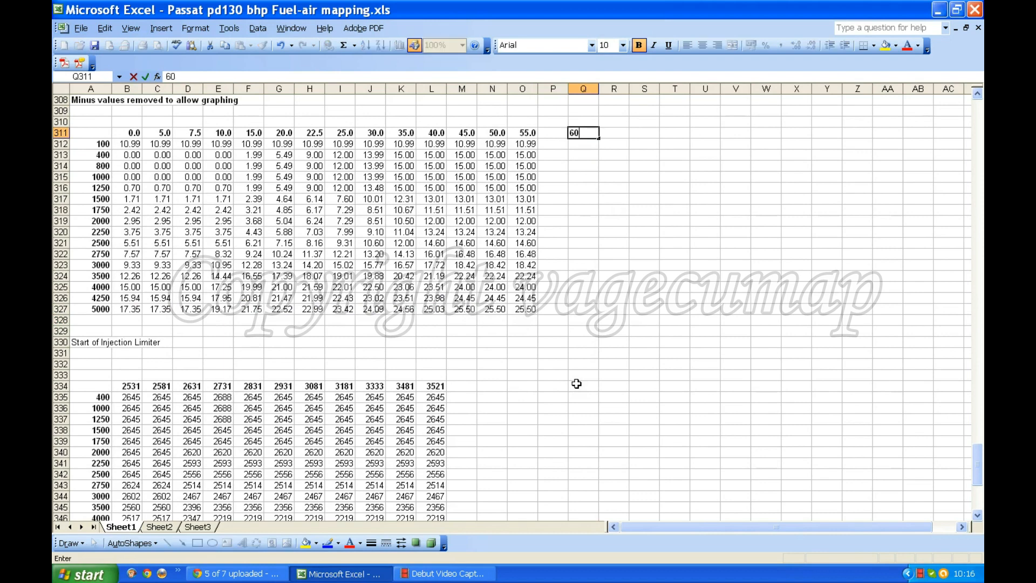
pyautogui.press('Tab')
pyautogui.write('65')
pyautogui.press('Tab')
pyautogui.write('70')
pyautogui.click(634, 157)
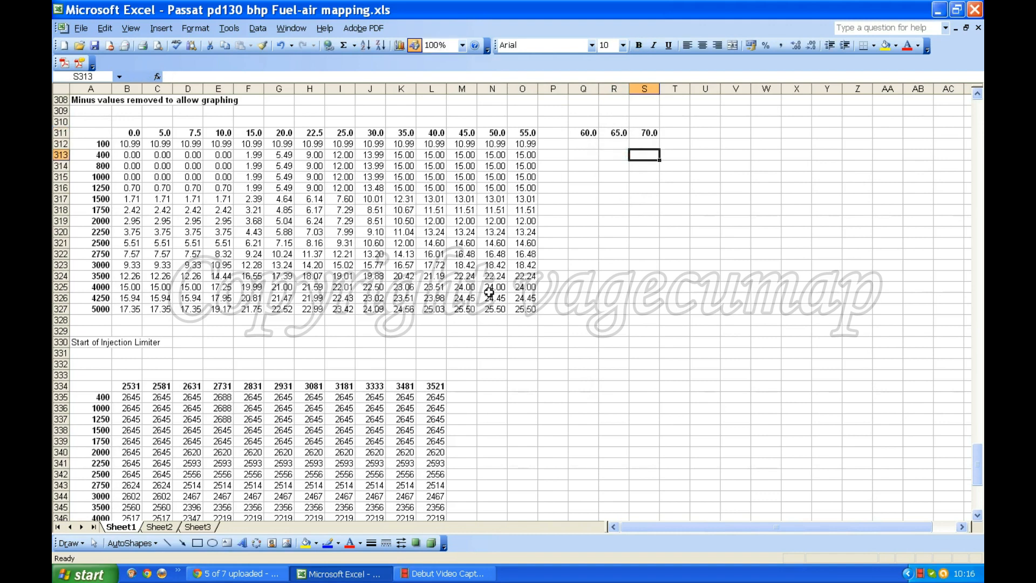
# Step: Enter 25.5 in each of cells Q327 to S327 for the 5000 row
pyautogui.click(586, 308)
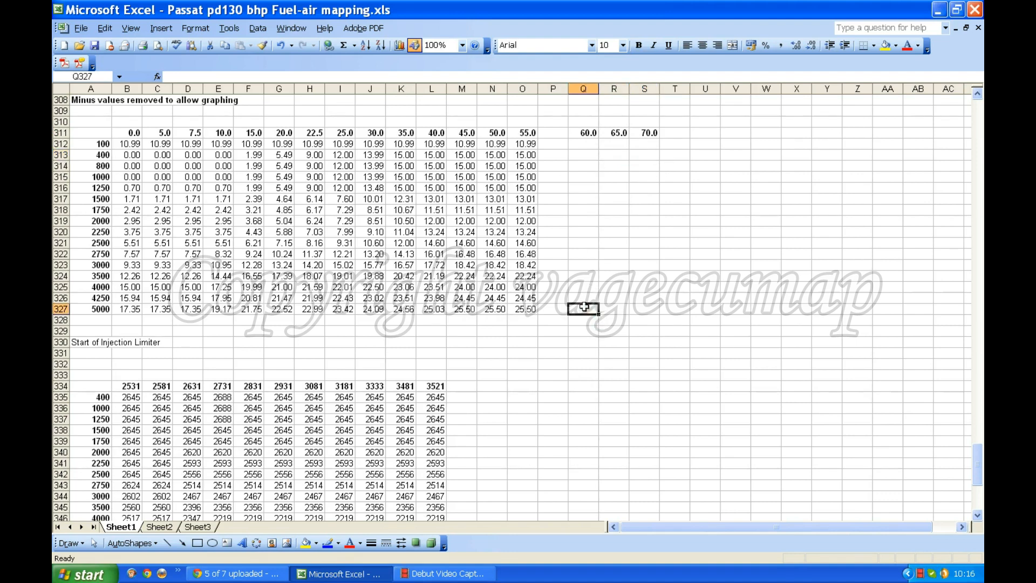
pyautogui.write('25.5')
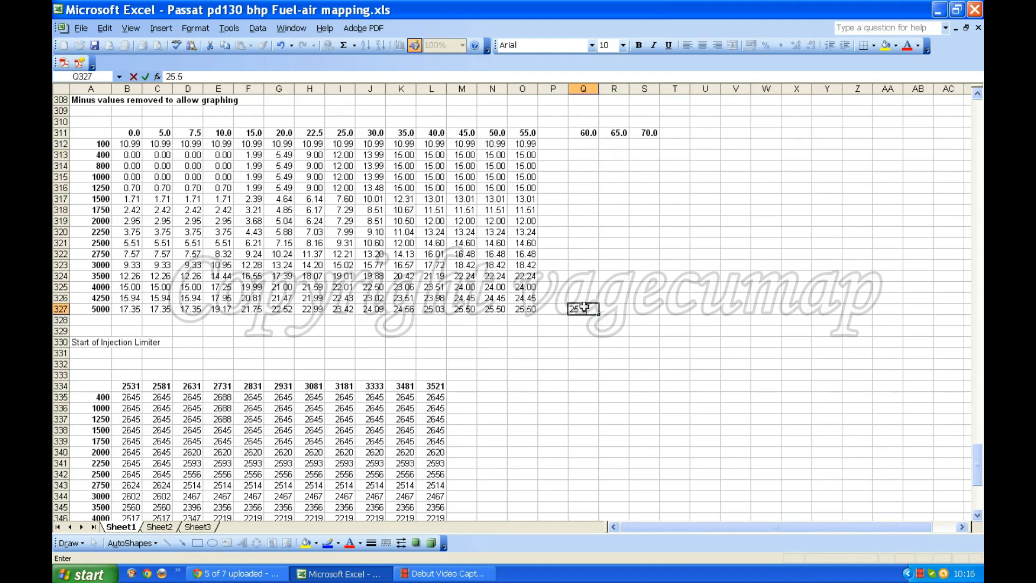
pyautogui.press('Tab')
pyautogui.write('2')
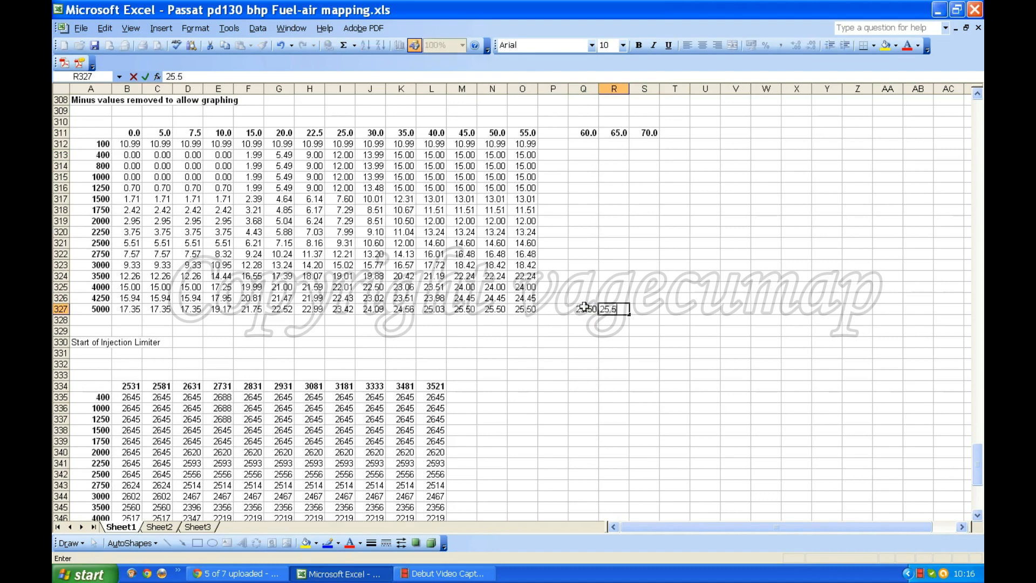
pyautogui.press('Tab')
pyautogui.write('25.')
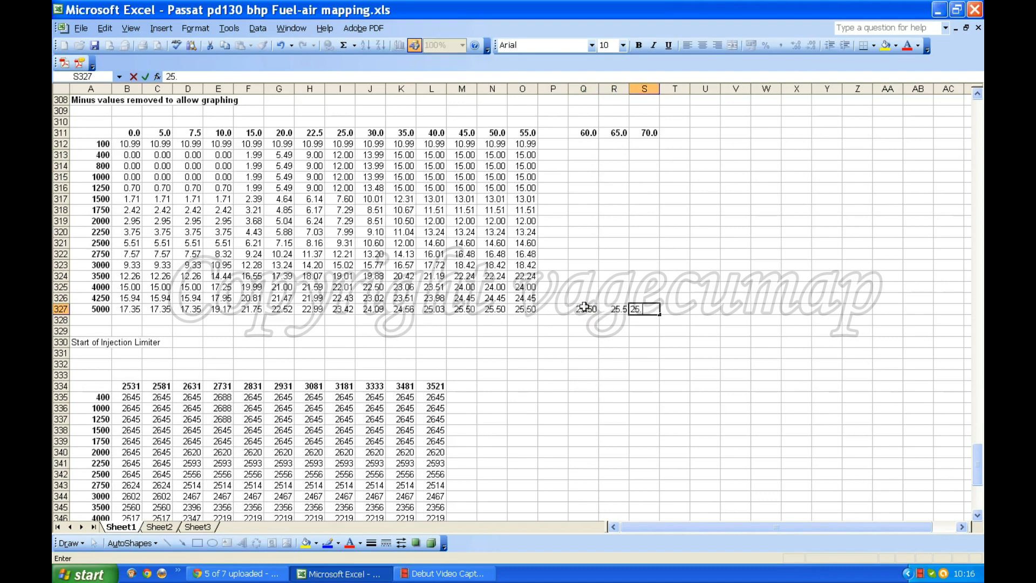
pyautogui.write('5')
pyautogui.click(604, 289)
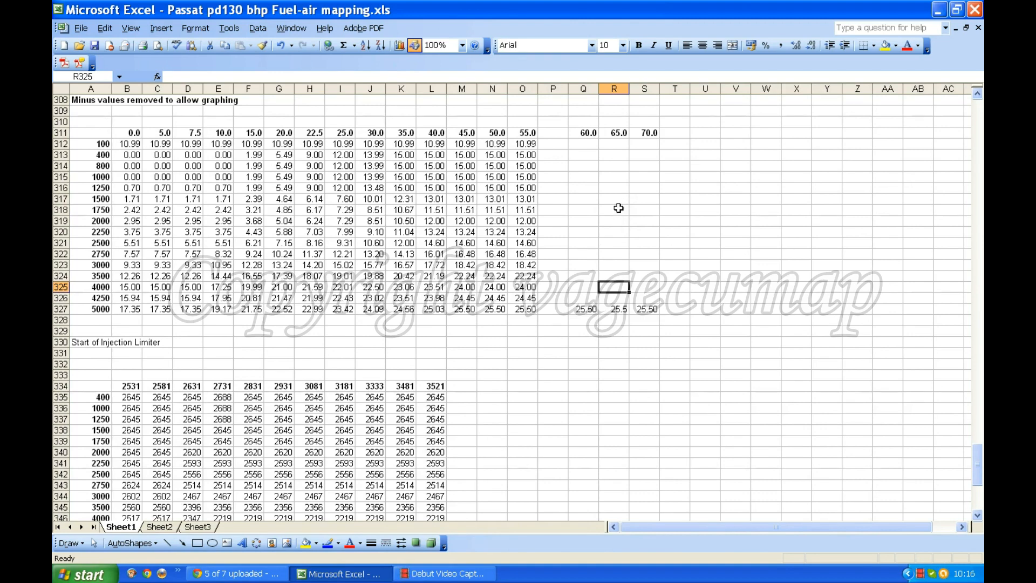
# Step: Change the last two column headings of the graphing table, N311 and O311, to 60 and 70
pyautogui.scroll(13, 340, 202)
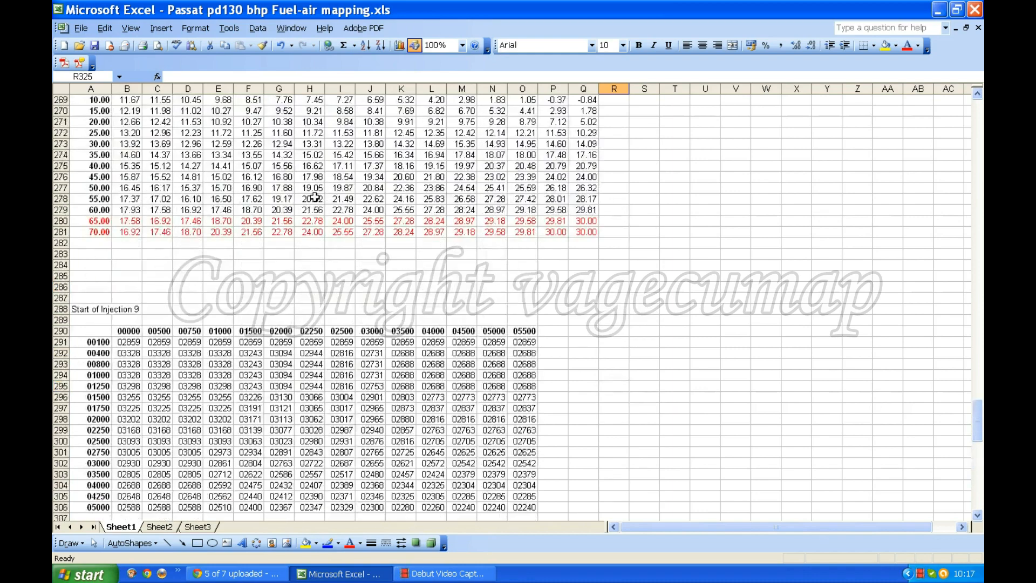
pyautogui.scroll(-10, 470, 265)
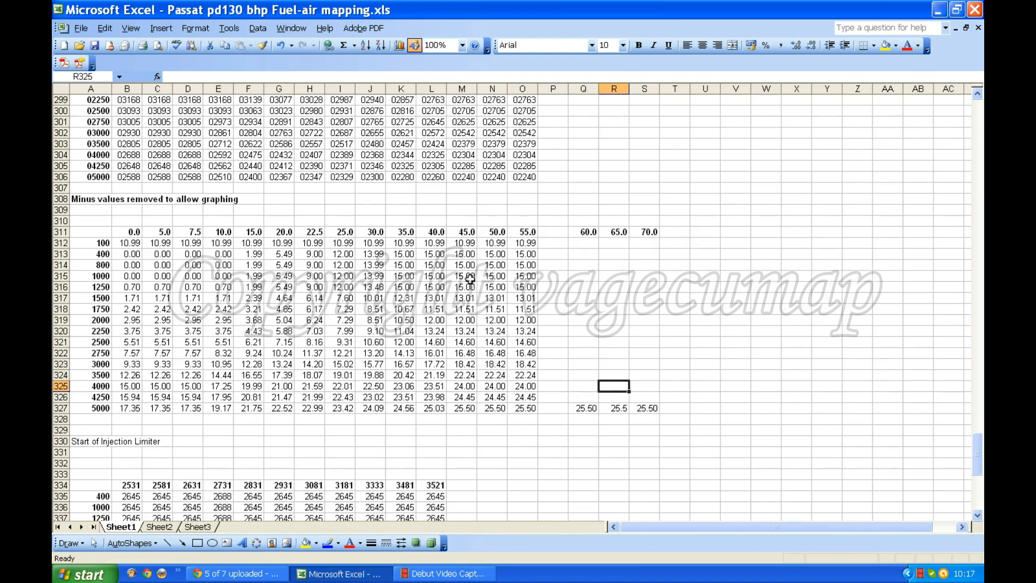
pyautogui.click(494, 232)
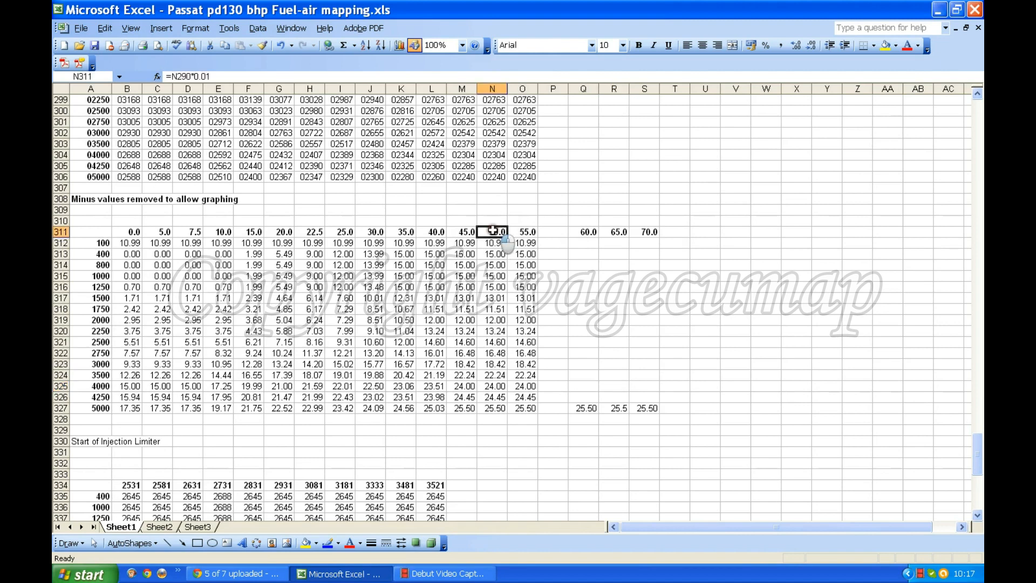
pyautogui.write('60')
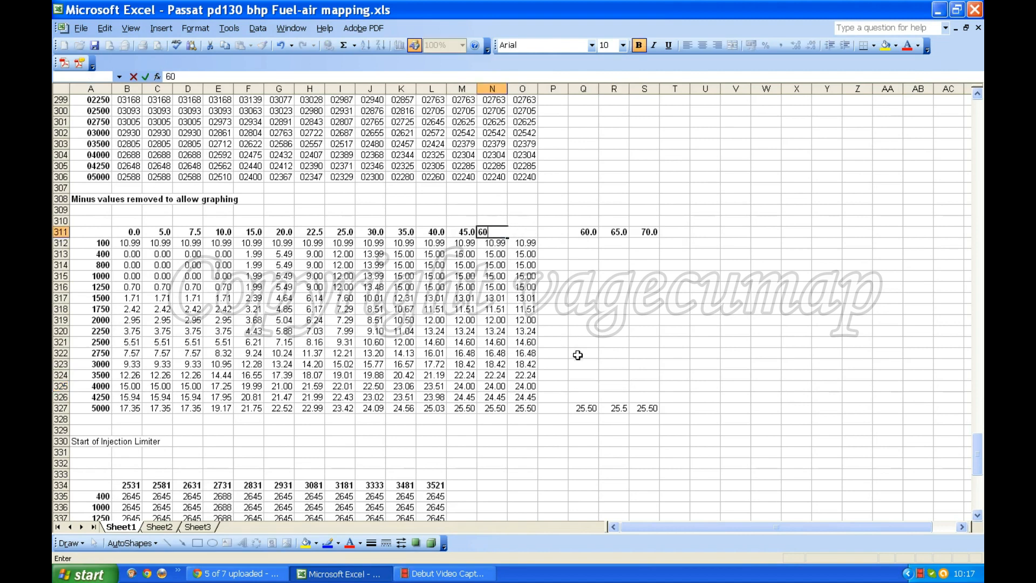
pyautogui.press('Tab')
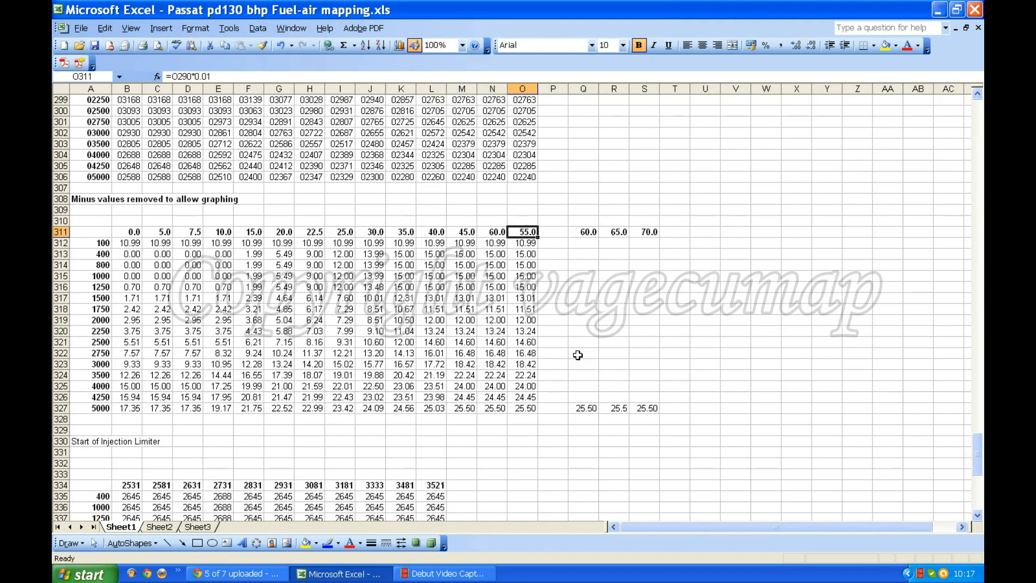
pyautogui.write('70')
pyautogui.press('Return')
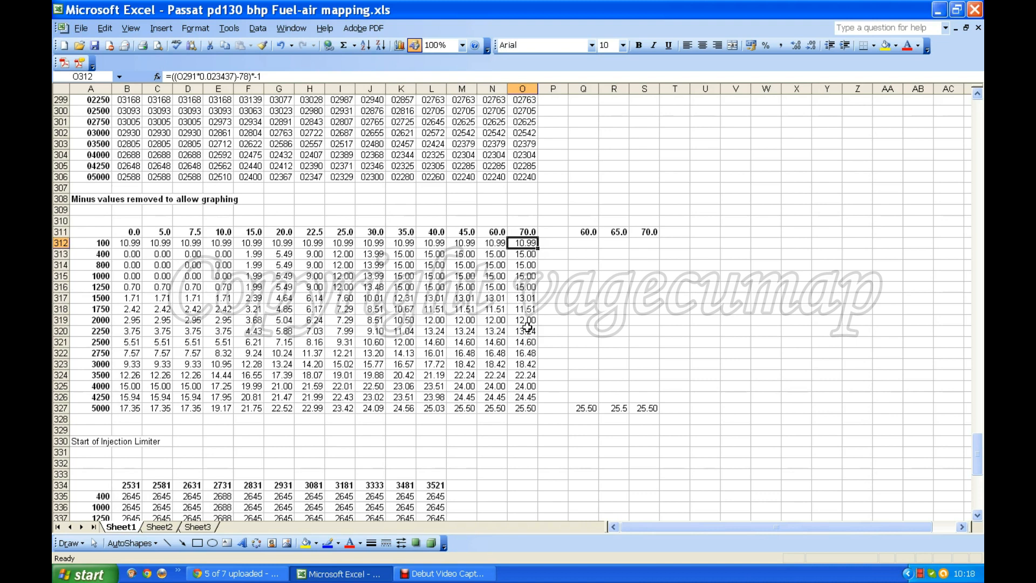
# Step: Copy the limiter values in L354:L366 and paste them as values only beside the graphing table, starting at P315
pyautogui.scroll(-13, 502, 319)
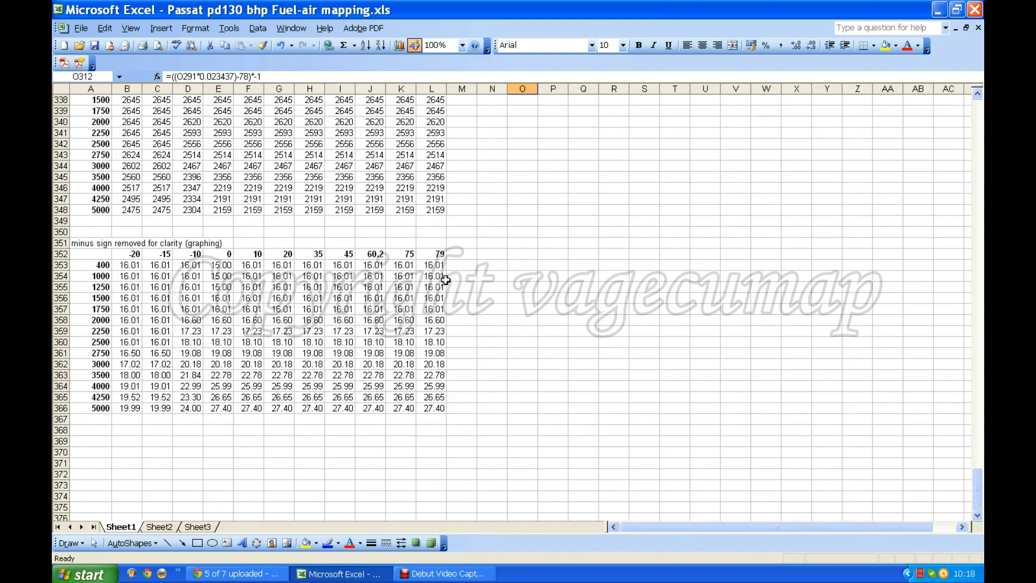
pyautogui.moveTo(434, 276); pyautogui.dragTo(434, 408)
pyautogui.rightClick(435, 409)
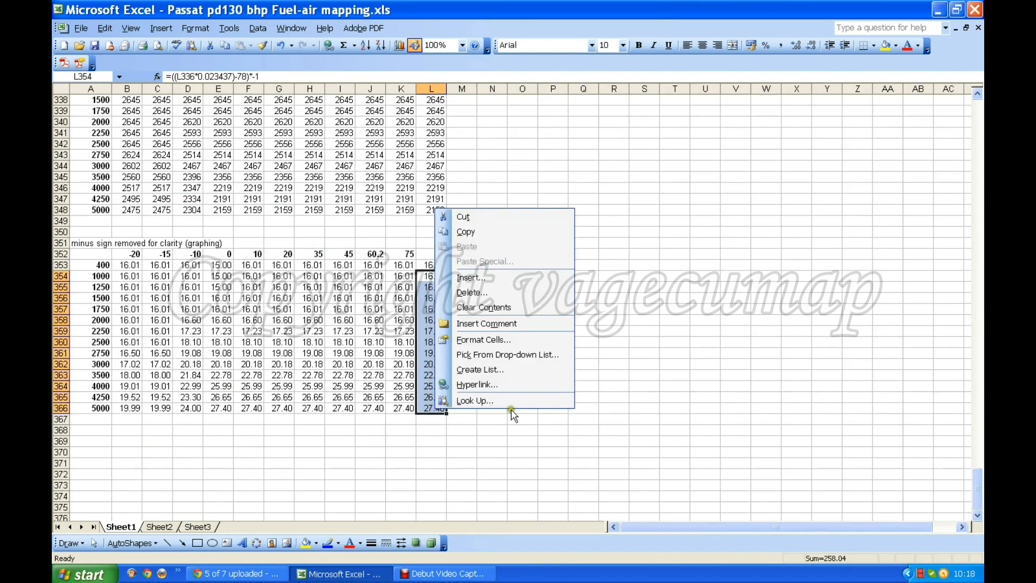
pyautogui.click(466, 231)
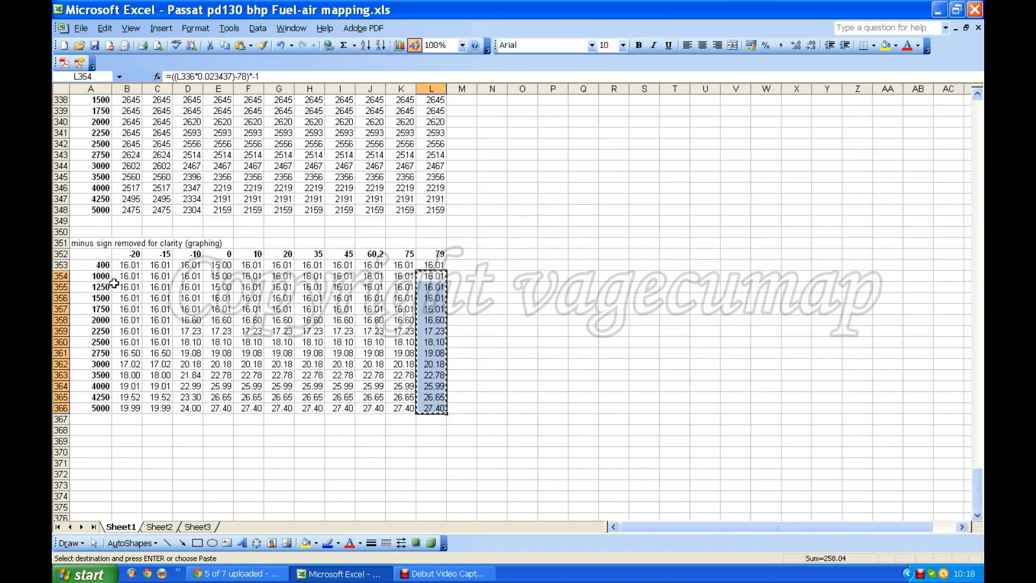
pyautogui.scroll(13, 633, 325)
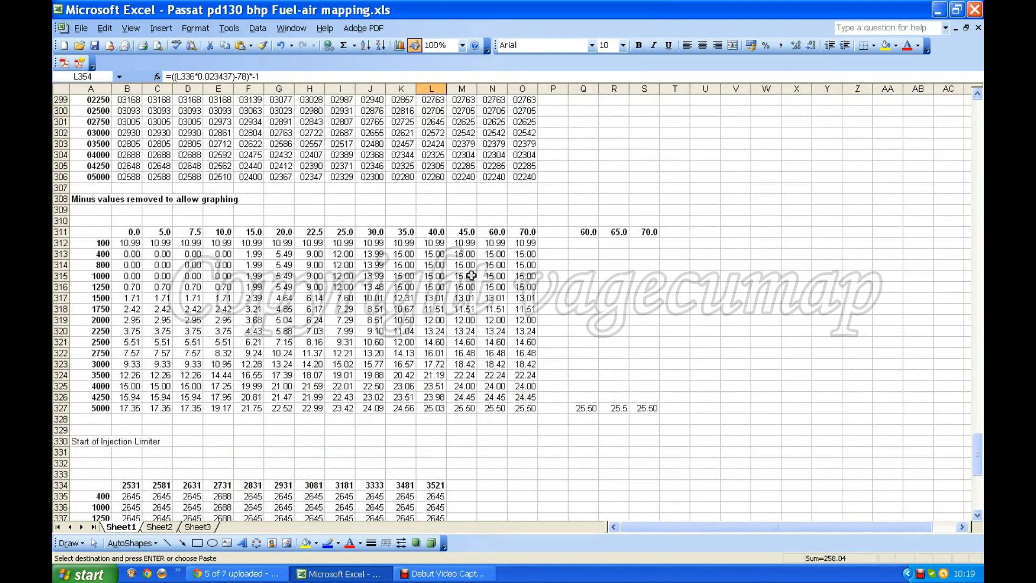
pyautogui.click(547, 276)
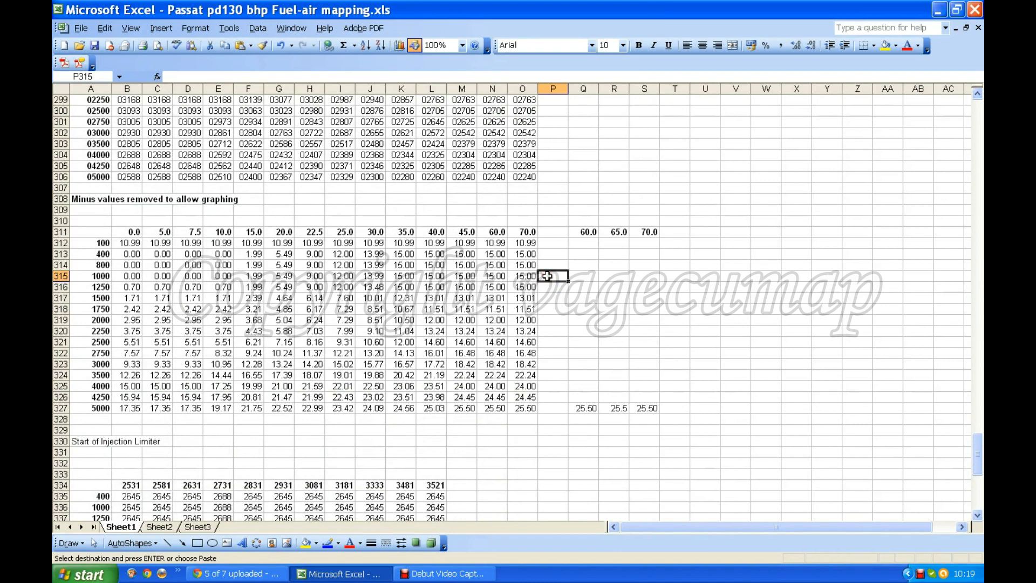
pyautogui.rightClick(547, 275)
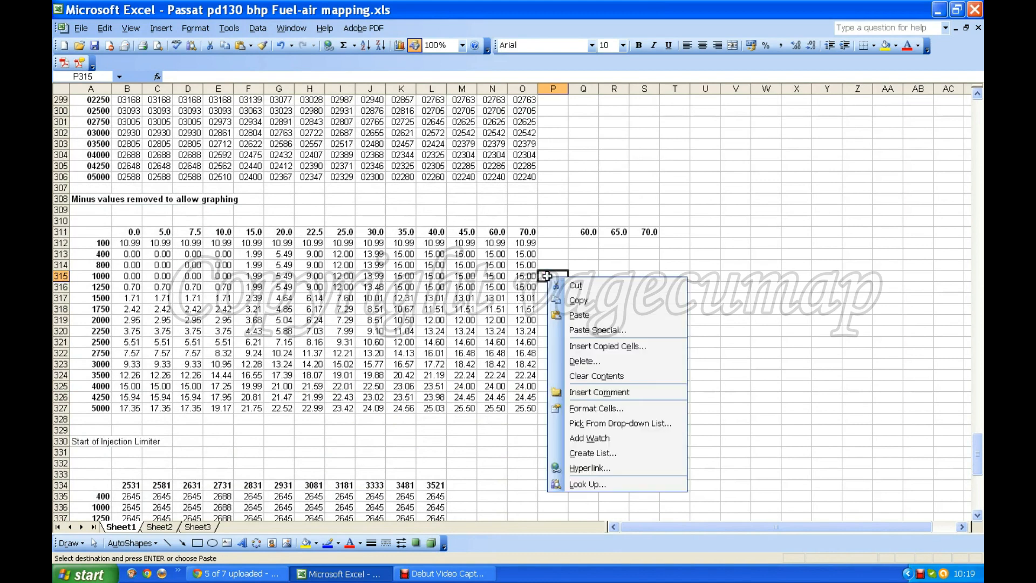
pyautogui.click(581, 316)
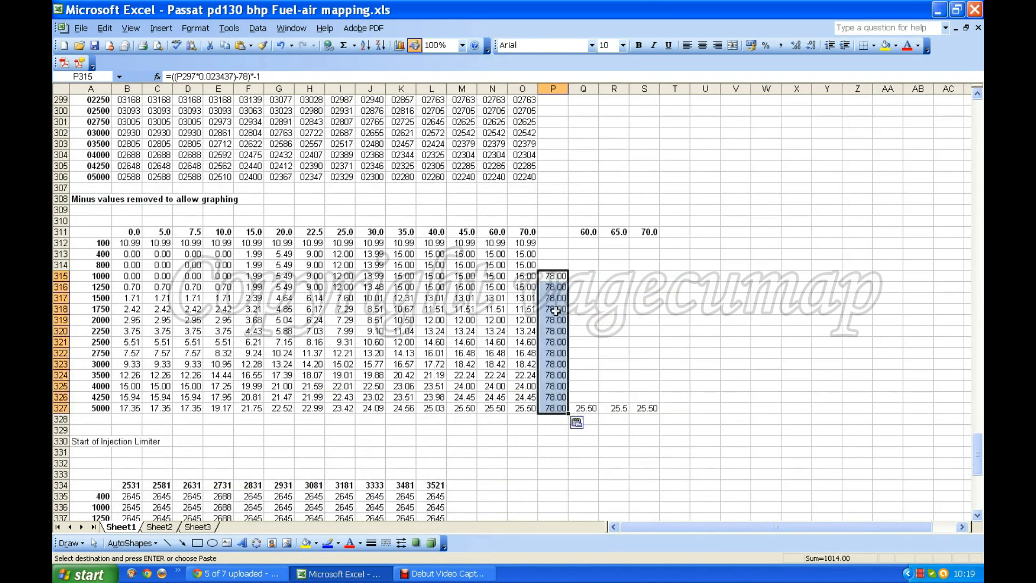
pyautogui.click(577, 423)
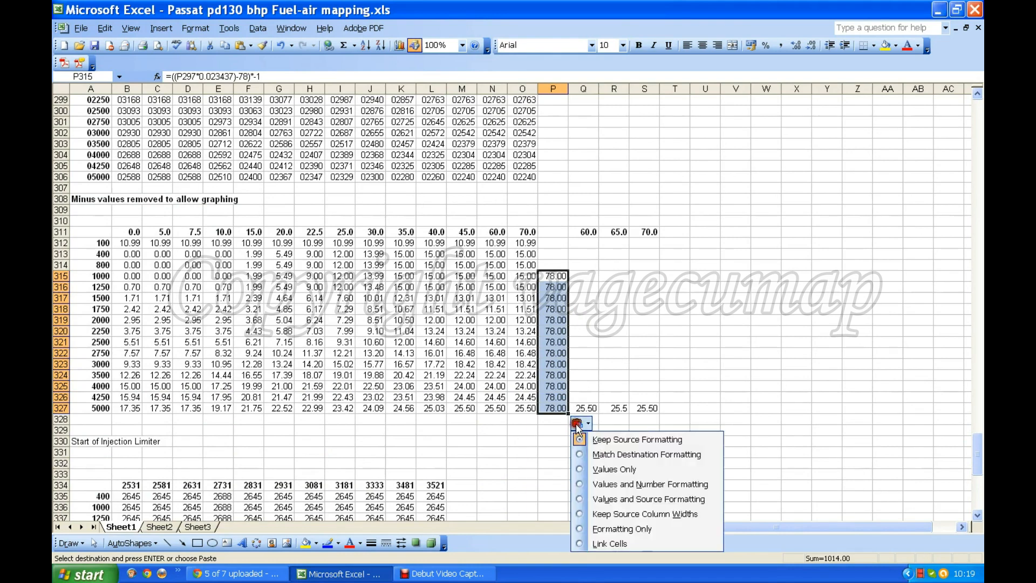
pyautogui.click(579, 469)
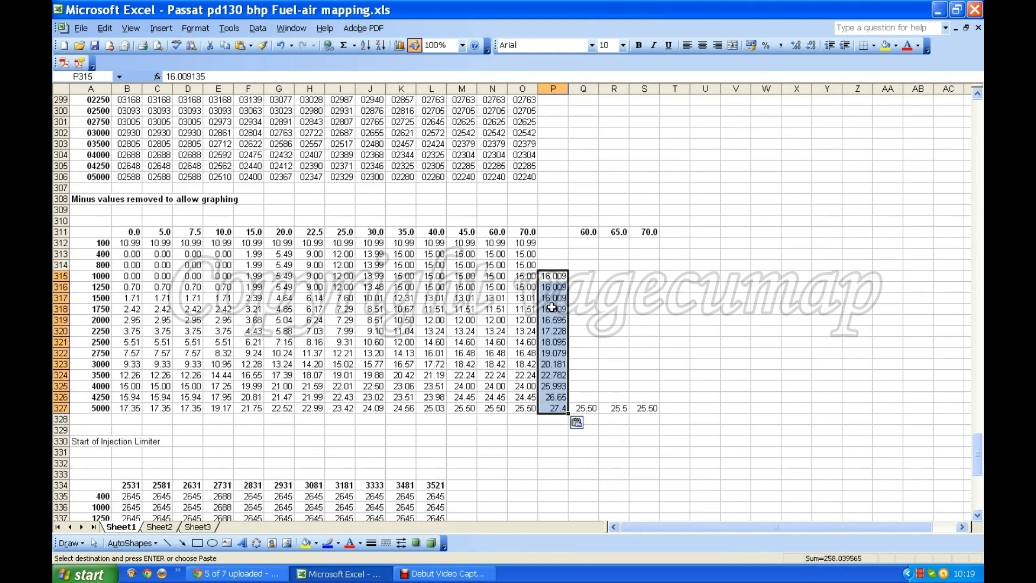
# Step: Format cells P312:P327 with the Number category
pyautogui.moveTo(553, 244); pyautogui.dragTo(556, 411)
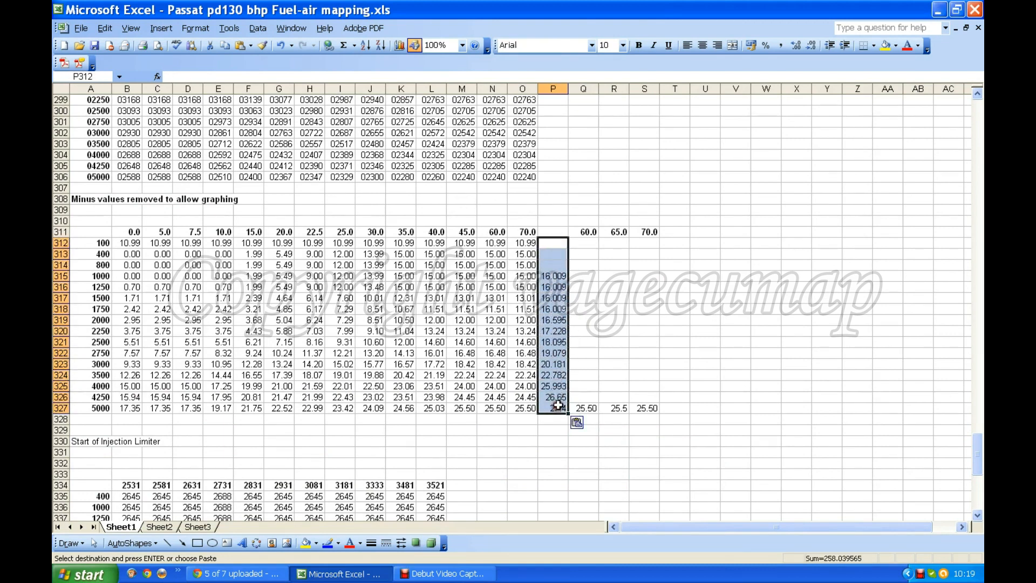
pyautogui.click(203, 28)
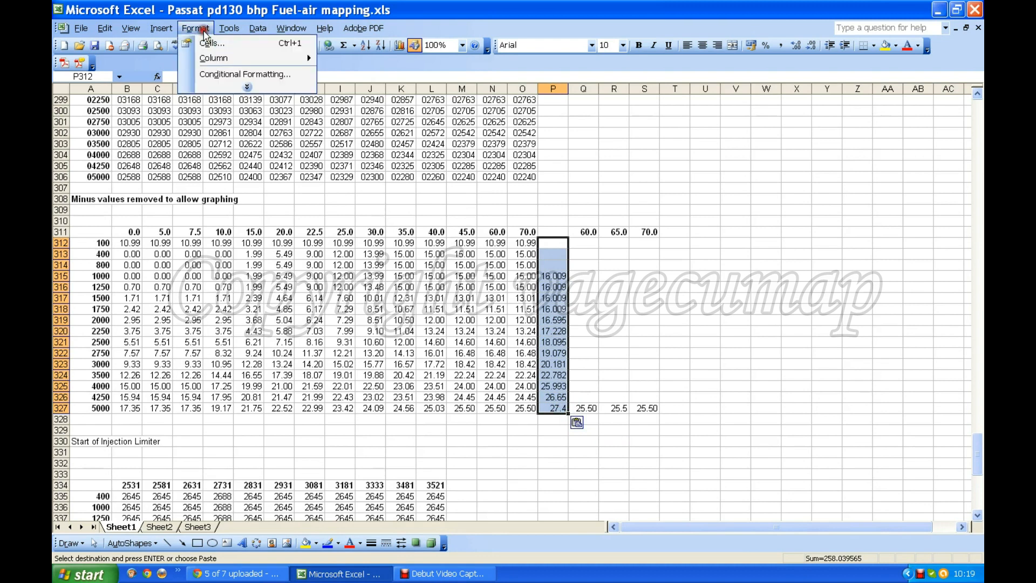
pyautogui.click(231, 42)
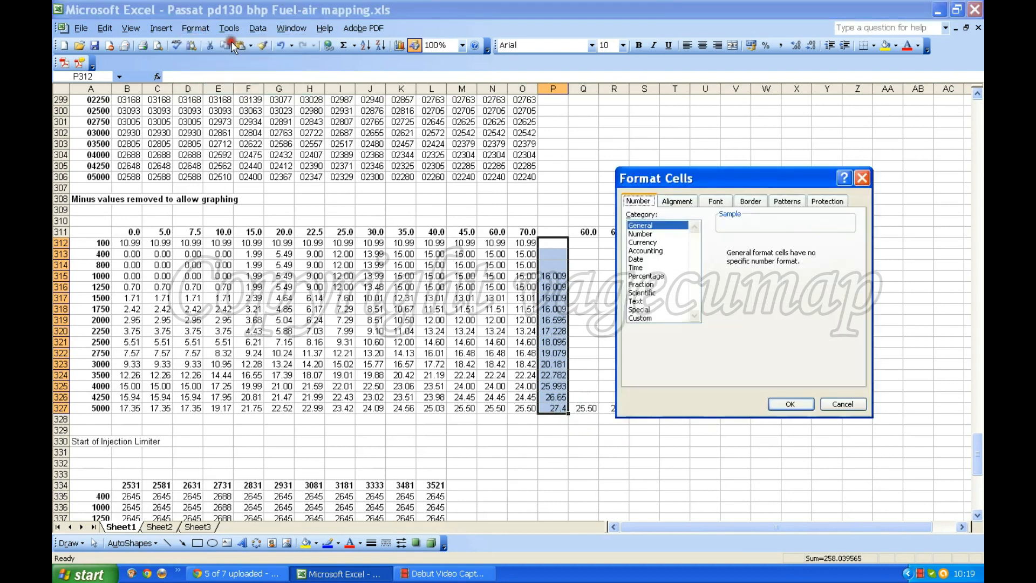
pyautogui.click(644, 233)
pyautogui.click(799, 405)
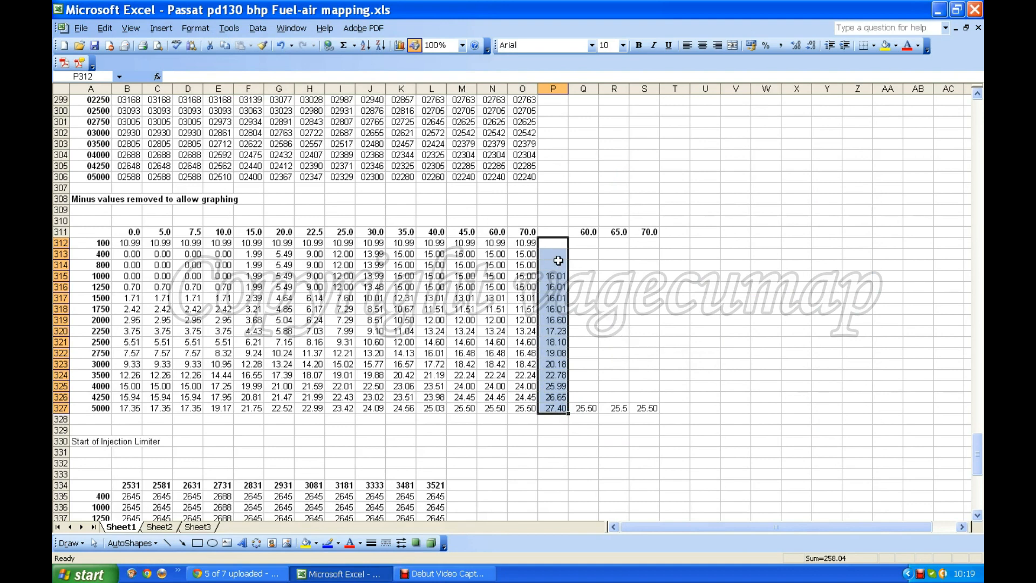
# Step: Enter the limiter value 16.01 in cells P312 to P314 for the 100, 400 and 800 rows
pyautogui.click(553, 246)
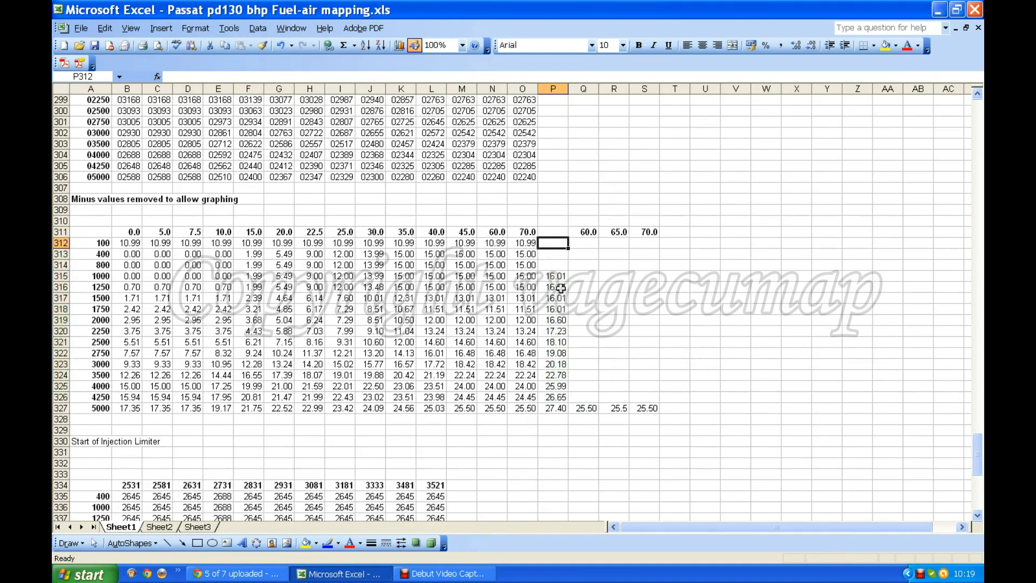
pyautogui.write('1')
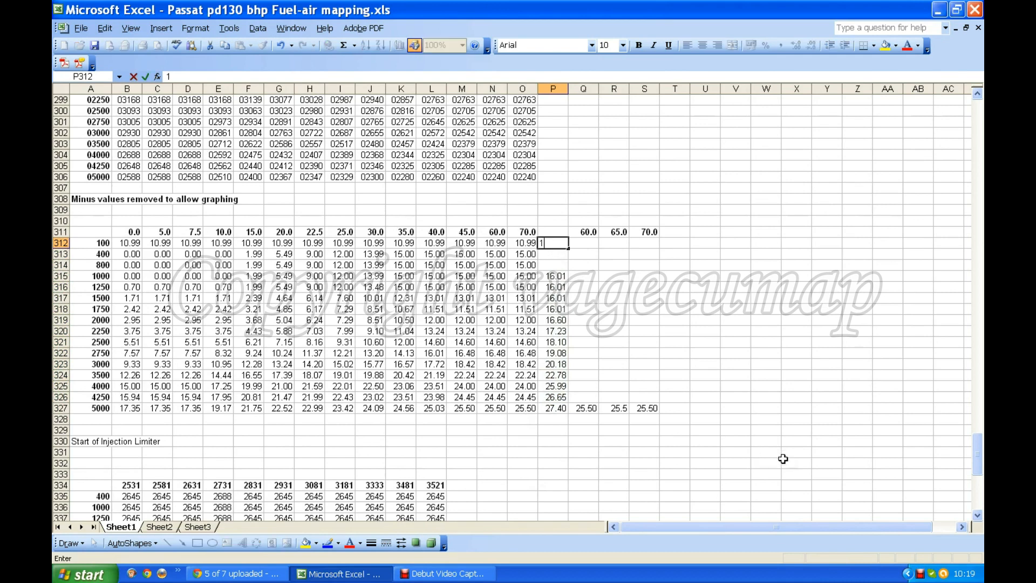
pyautogui.write('6.01')
pyautogui.press('Return')
pyautogui.write('16.0')
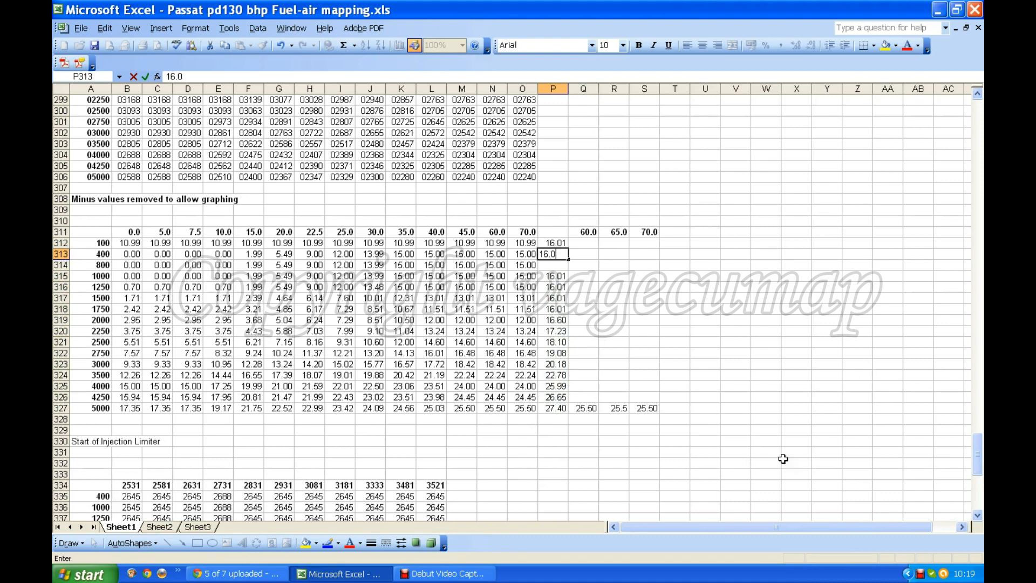
pyautogui.write('1')
pyautogui.press('Return')
pyautogui.write('16.0091')
pyautogui.press('Return')
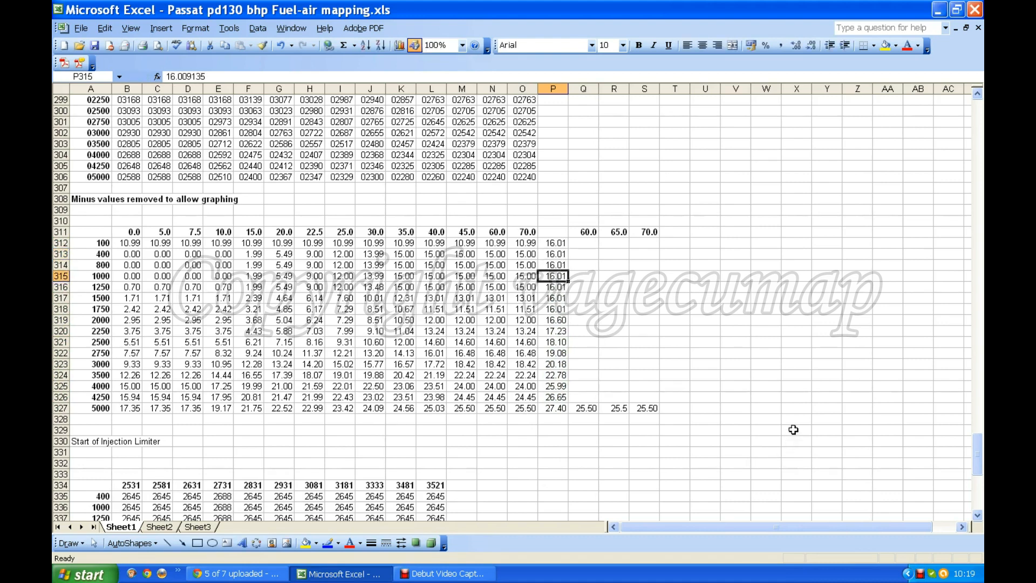
# Step: Head the limiter column with Max in cell P311
pyautogui.click(551, 234)
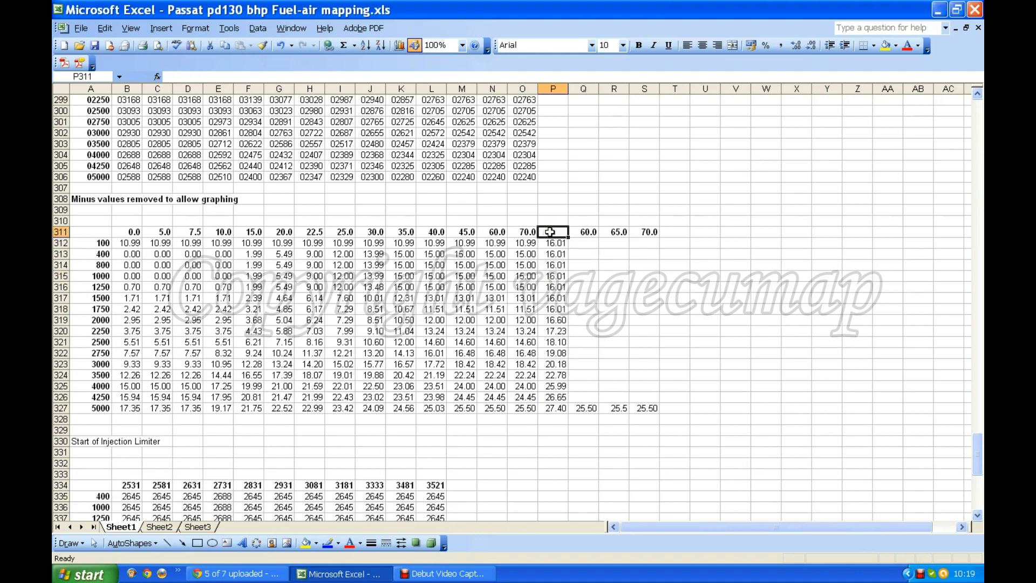
pyautogui.write('Max')
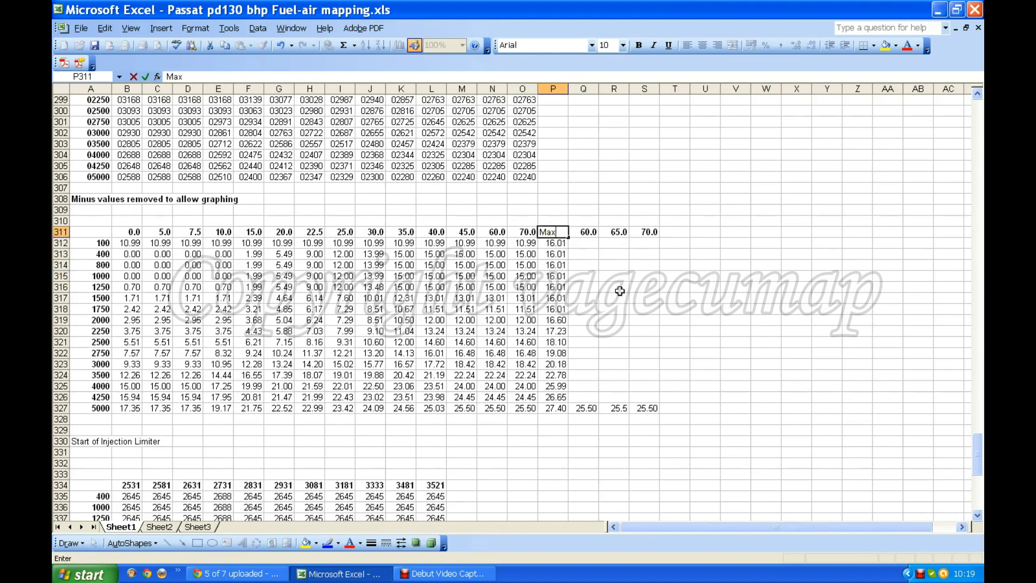
pyautogui.click(621, 290)
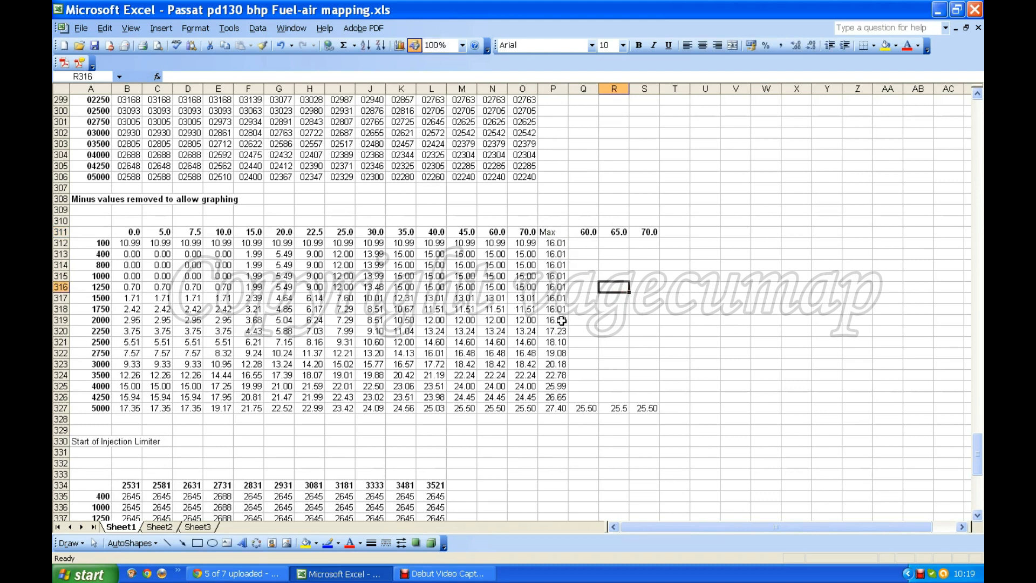
# Step: Compare the graphing table with the limiter map and put a thick box border around the table A311:O327
pyautogui.scroll(-13, 534, 388)
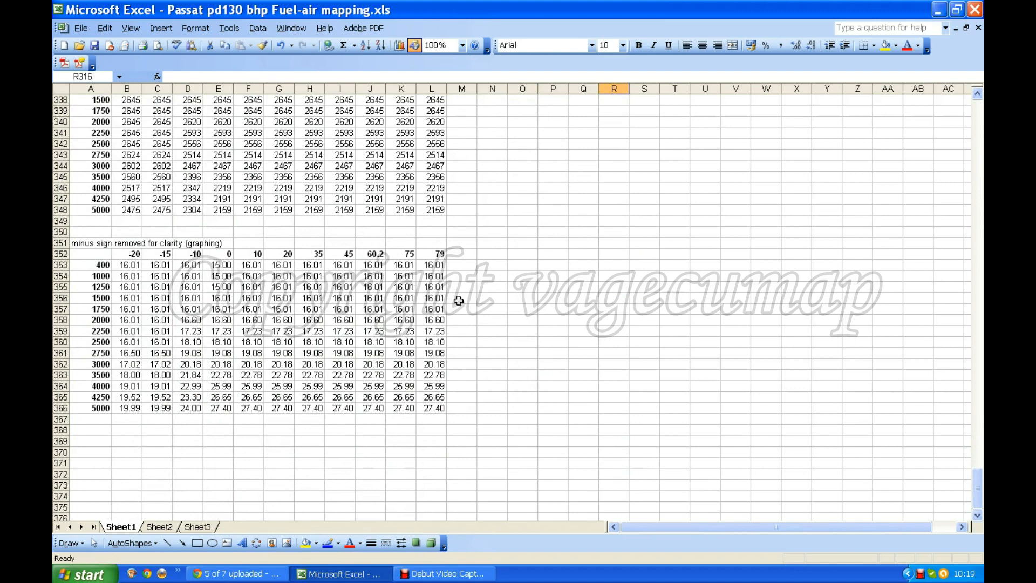
pyautogui.scroll(11, 459, 300)
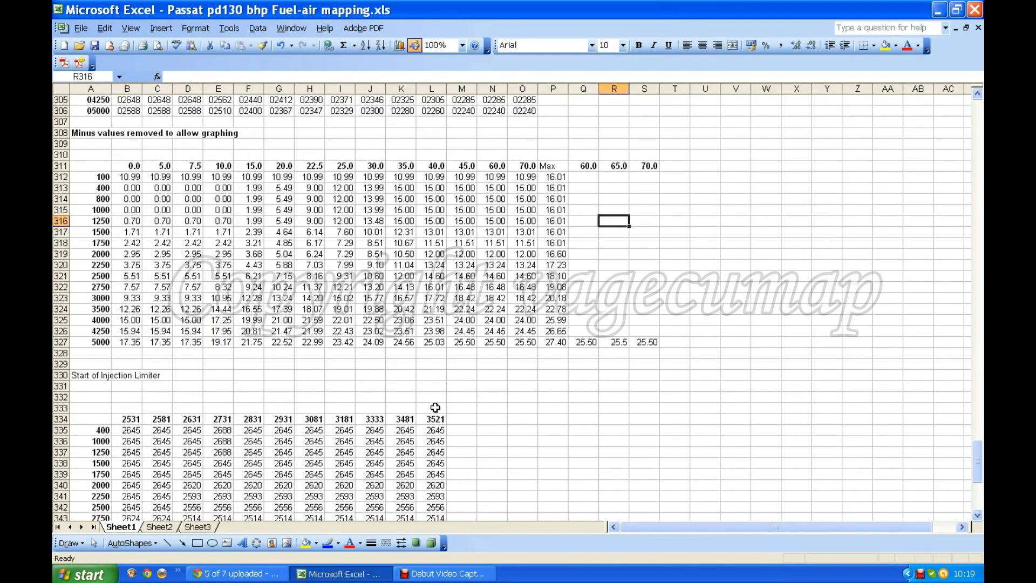
pyautogui.scroll(-6, 472, 416)
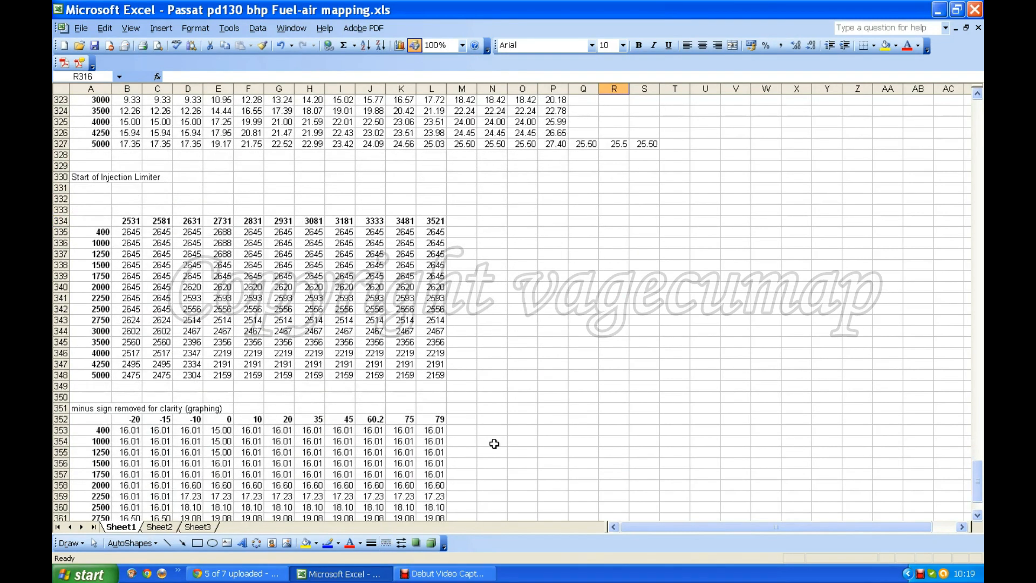
pyautogui.scroll(8, 269, 463)
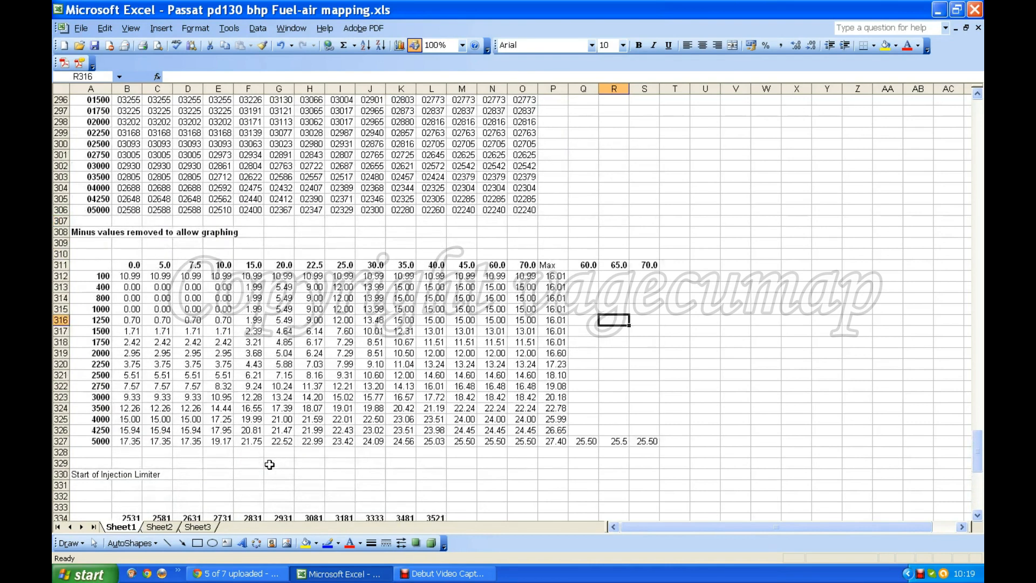
pyautogui.scroll(-1, 551, 467)
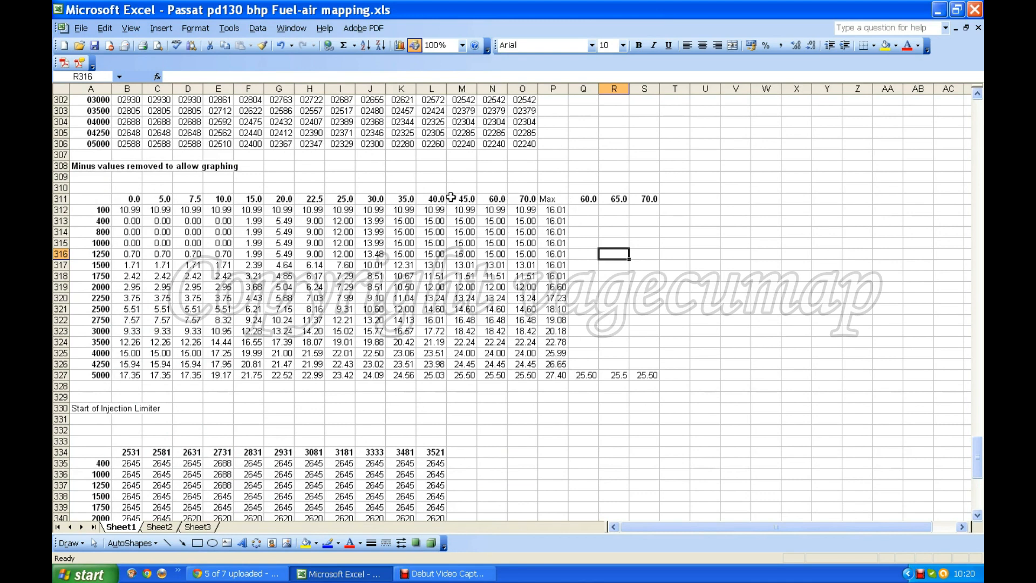
pyautogui.moveTo(99, 199); pyautogui.dragTo(514, 380)
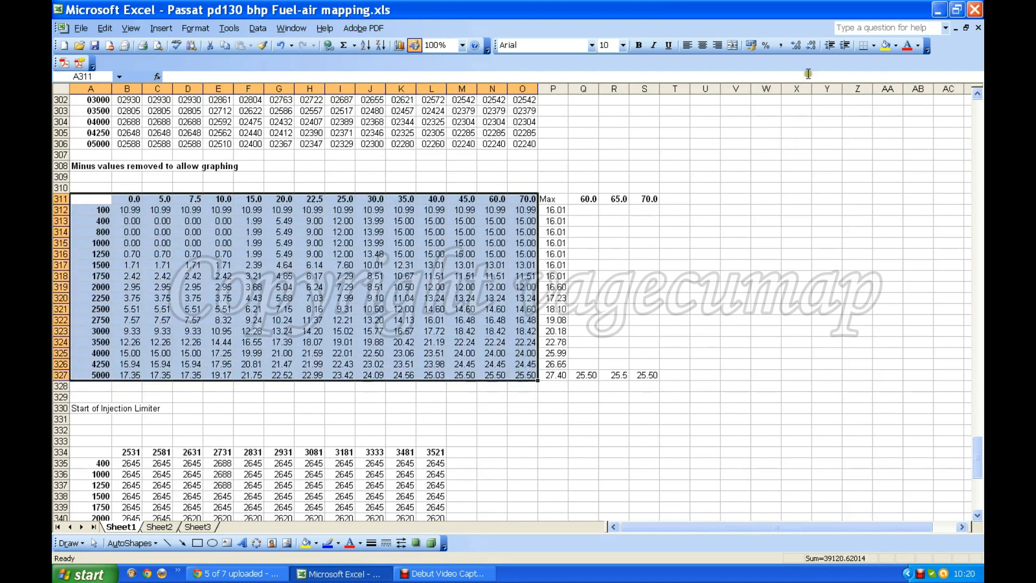
pyautogui.click(875, 44)
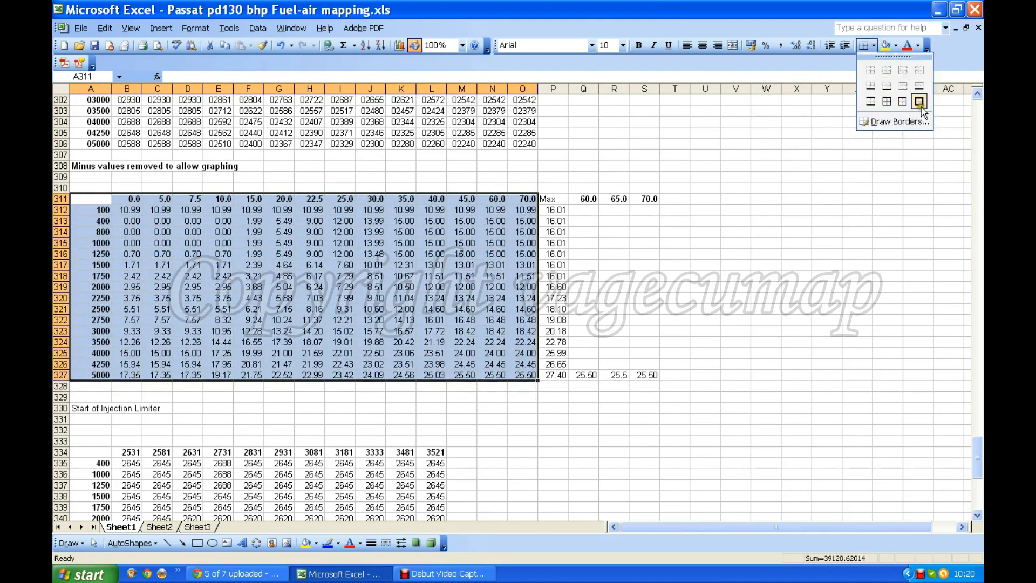
pyautogui.click(920, 102)
pyautogui.click(471, 300)
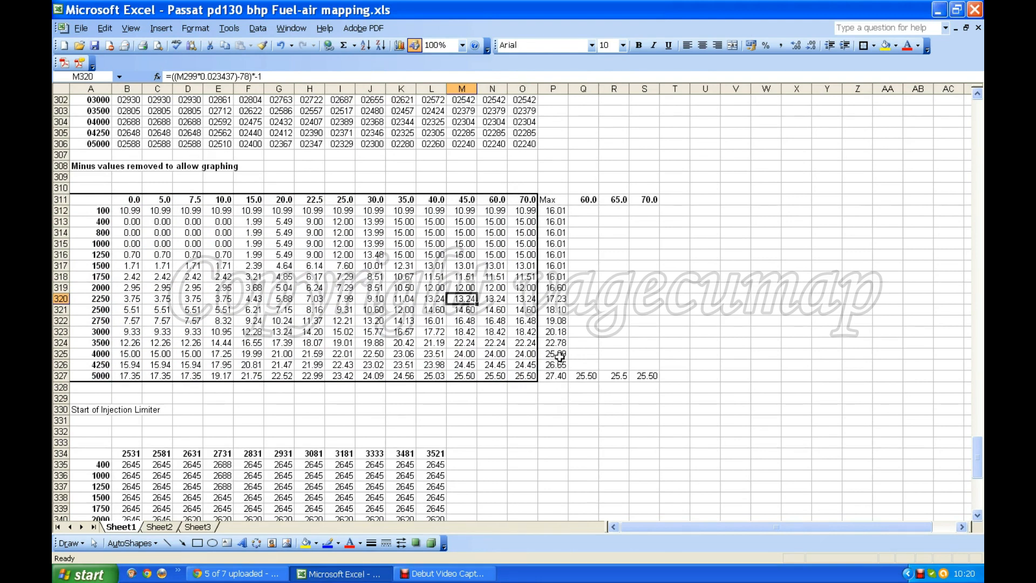
# Step: Copy the Max limiter values in P312:P327 into the 70.0 column of the graphing table, cells O312:O327
pyautogui.moveTo(557, 211); pyautogui.dragTo(559, 374)
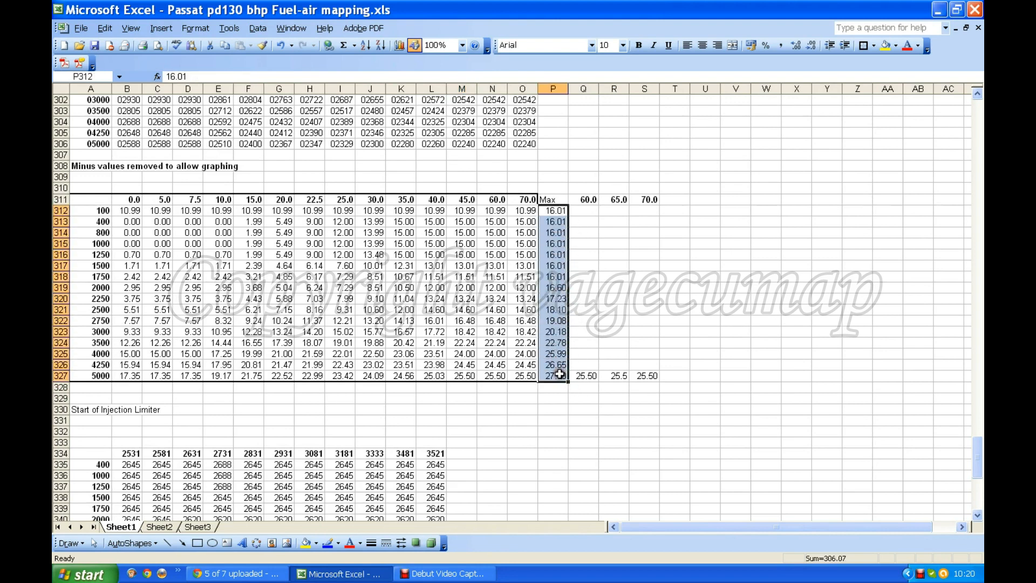
pyautogui.rightClick(560, 374)
pyautogui.click(593, 198)
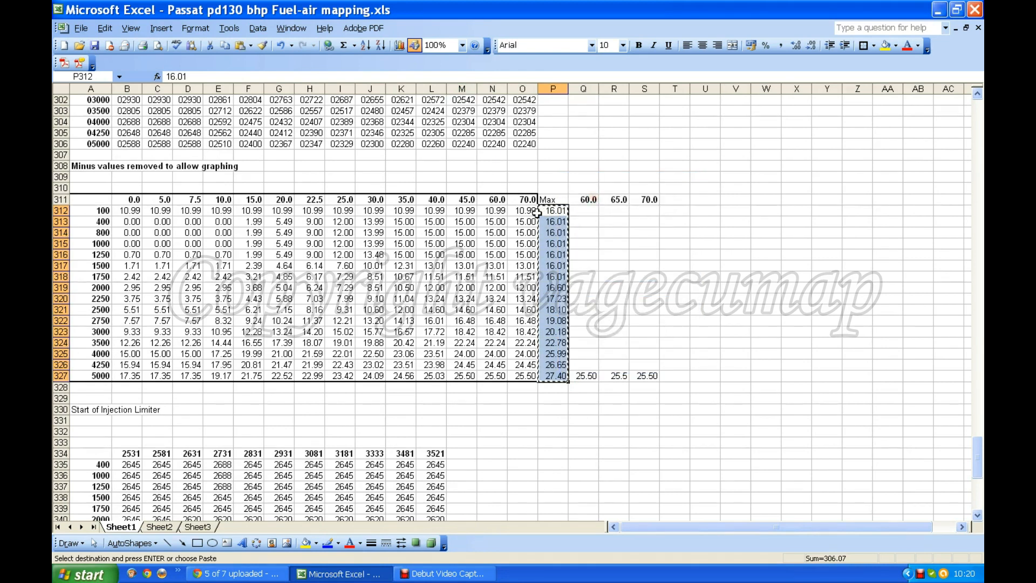
pyautogui.click(525, 211)
pyautogui.rightClick(525, 211)
pyautogui.click(548, 252)
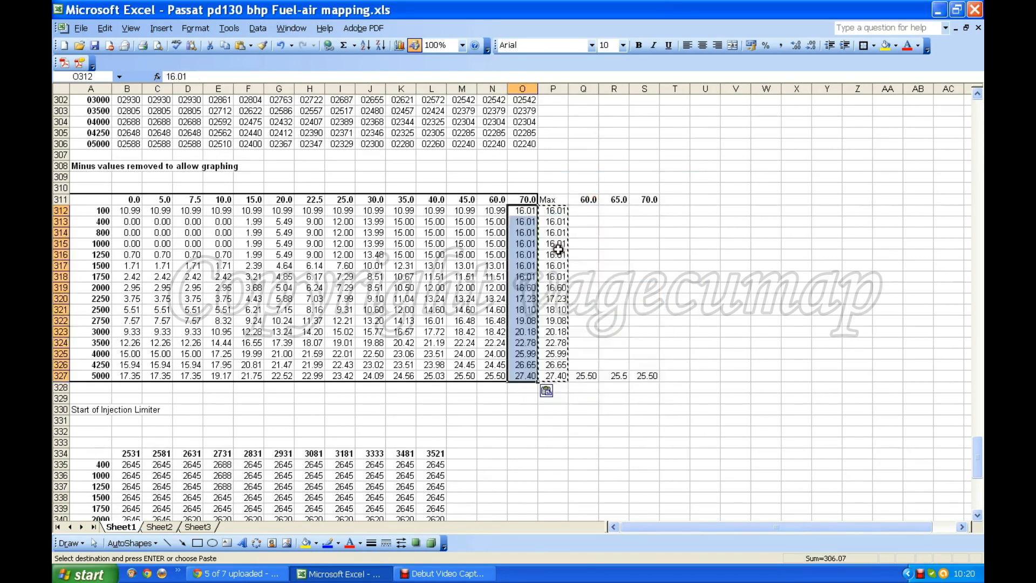
pyautogui.click(604, 256)
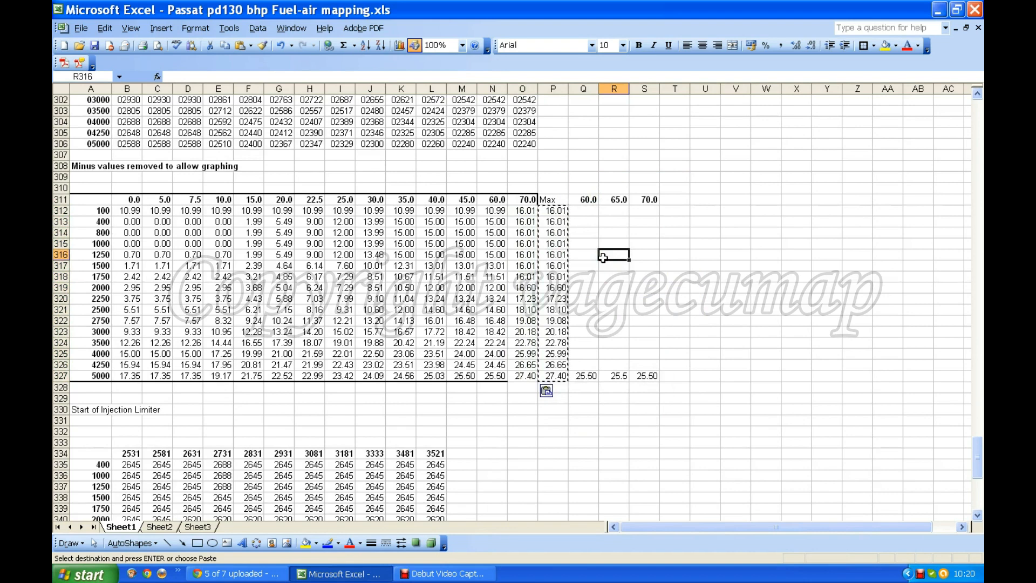
pyautogui.press('Escape')
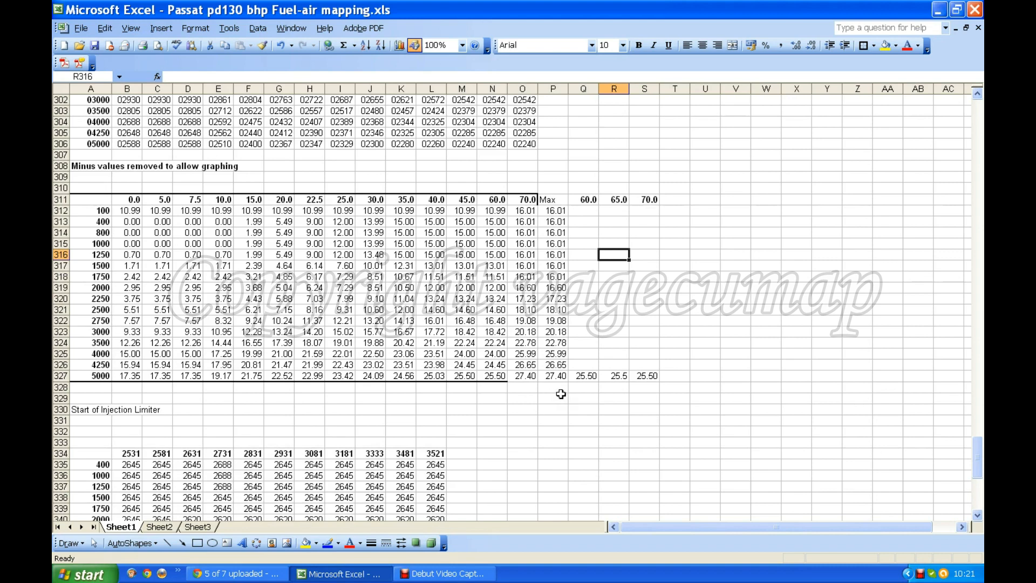
pyautogui.scroll(13, 561, 394)
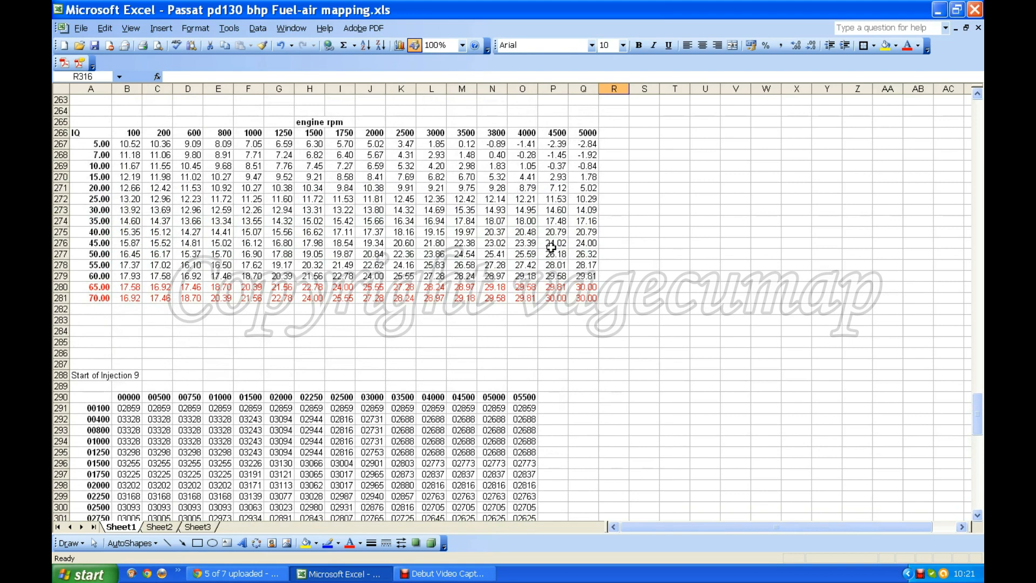
pyautogui.scroll(-2, 520, 226)
pyautogui.scroll(-11, 520, 226)
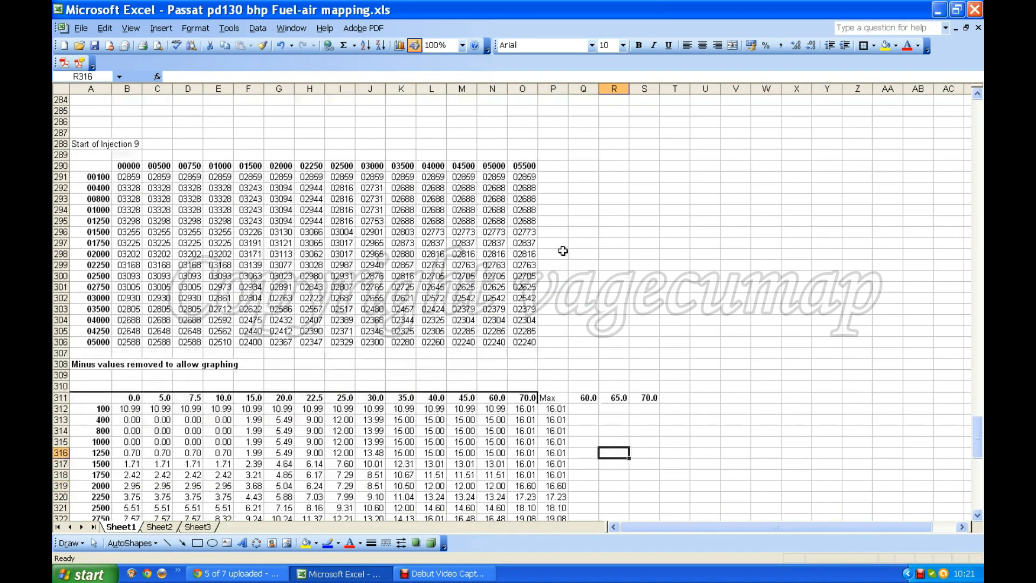